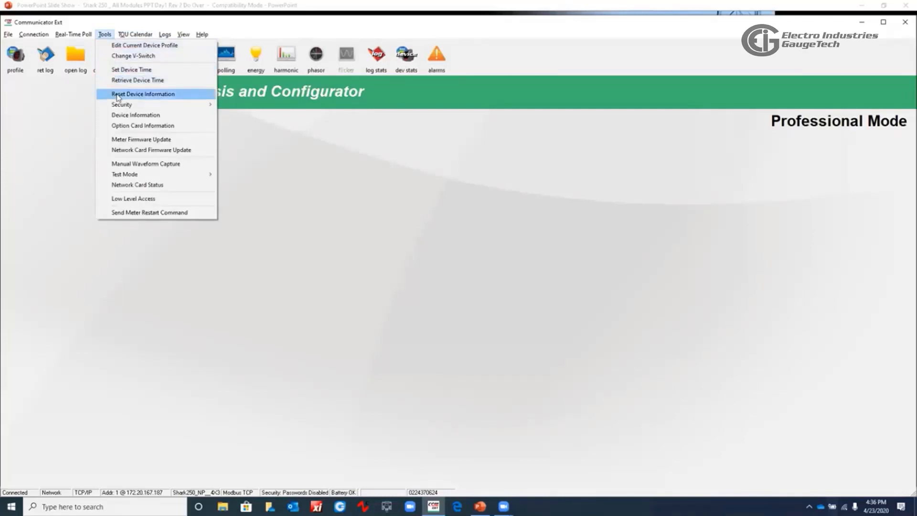
Review the device information reset options and leave them without resetting anything
left_click(117, 98)
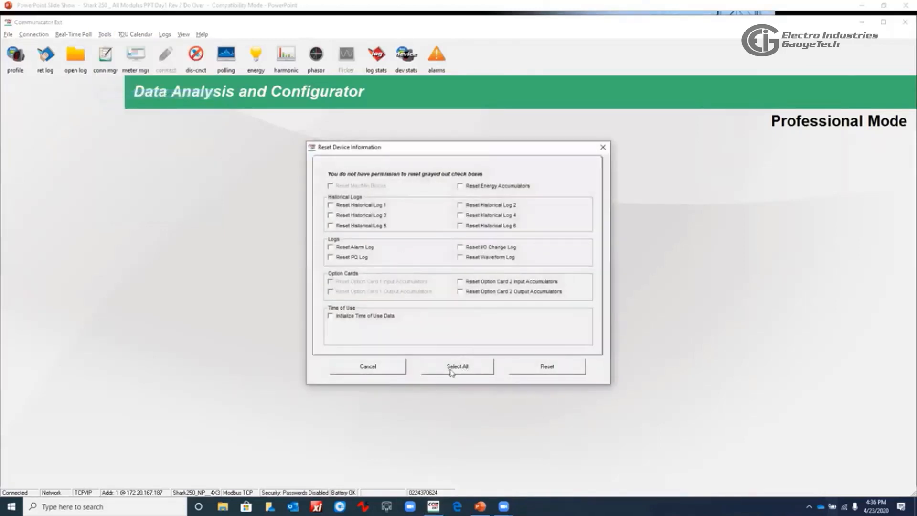
left_click(381, 366)
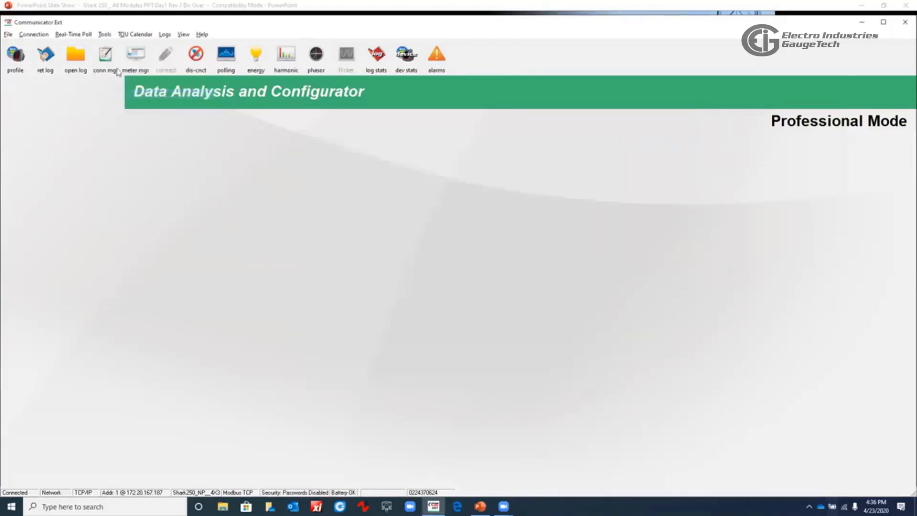
Examine the meter's network card status, refresh it, and close the status window
left_click(106, 35)
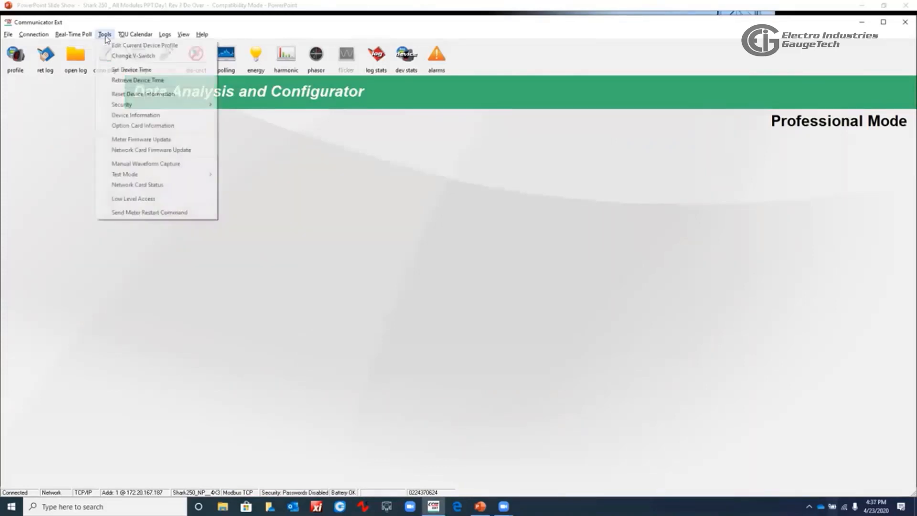
mouse_move(119, 105)
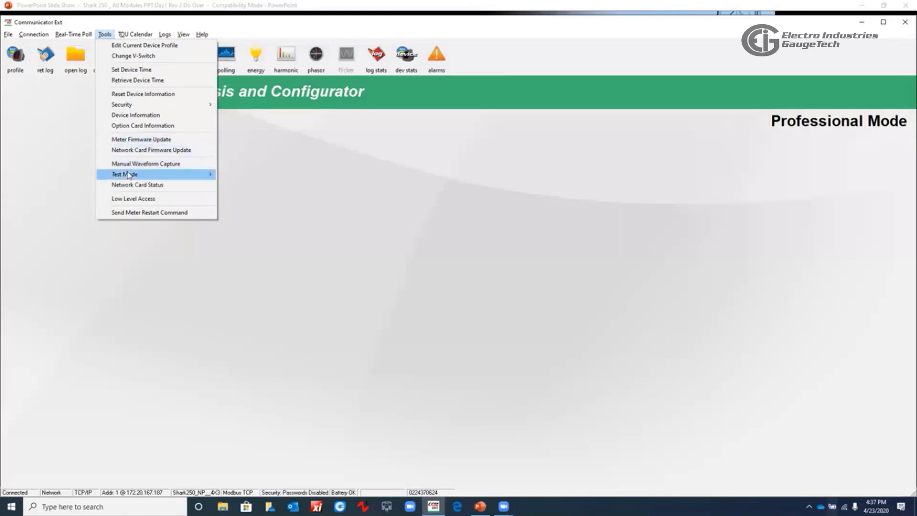
mouse_move(127, 175)
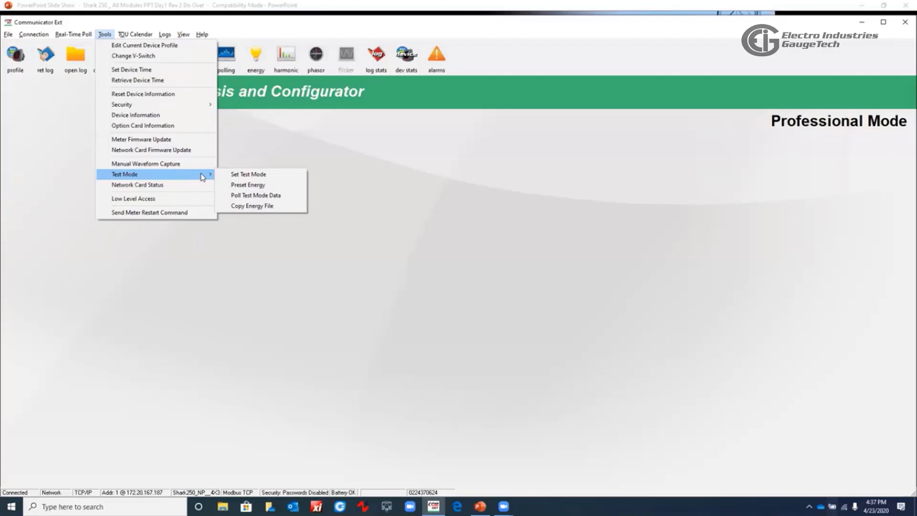
left_click(165, 185)
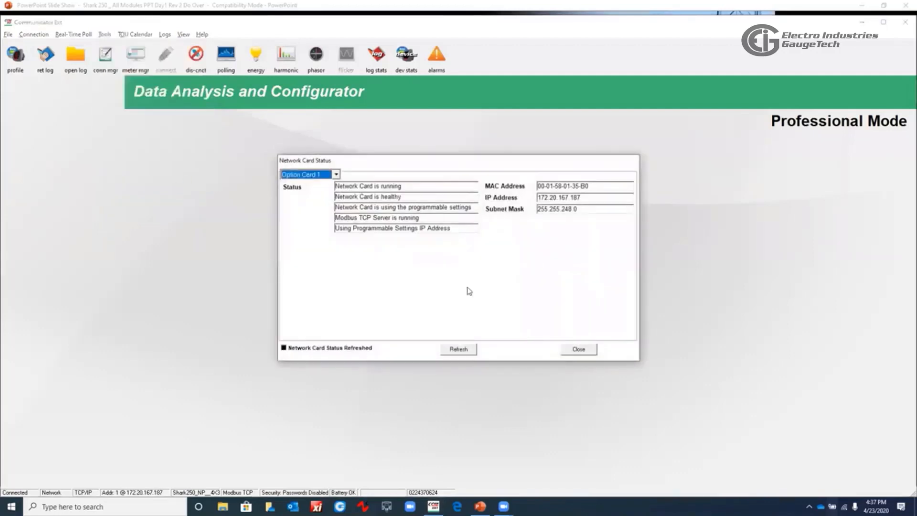
left_click(475, 351)
mouse_move(367, 200)
left_click(578, 349)
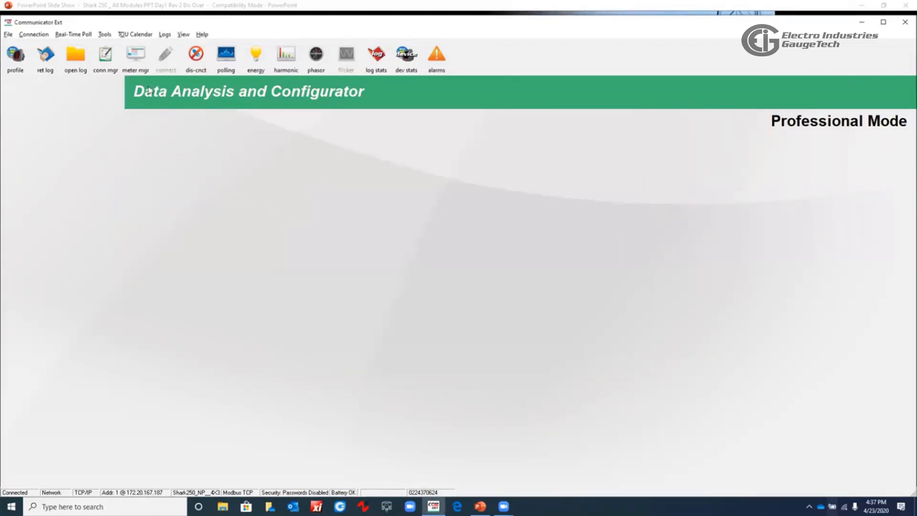
Open the current device profile's Display Configuration and choose A, B and C as the phases displayed
left_click(105, 35)
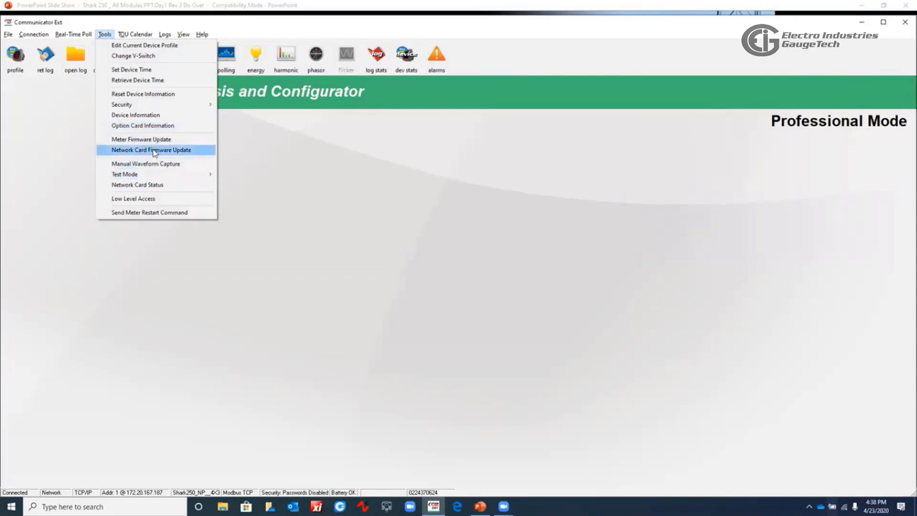
left_click(152, 48)
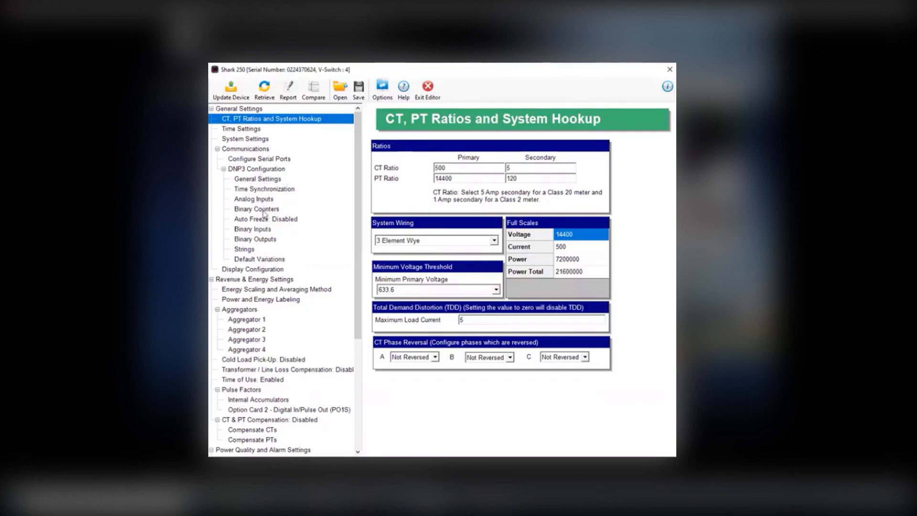
left_click(257, 270)
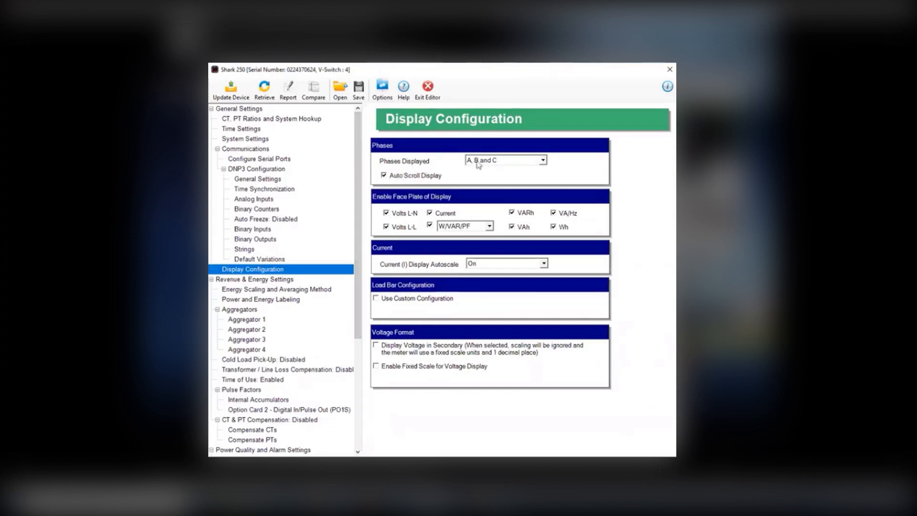
left_click(543, 161)
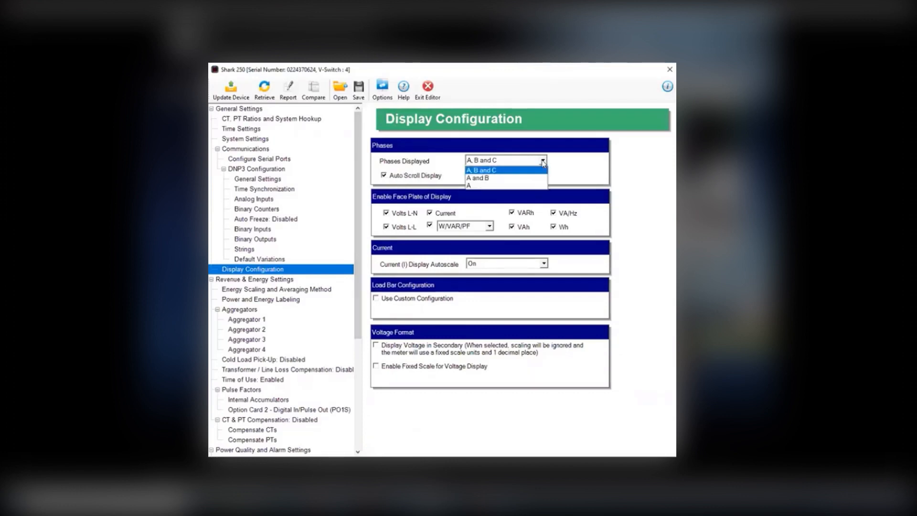
left_click(553, 164)
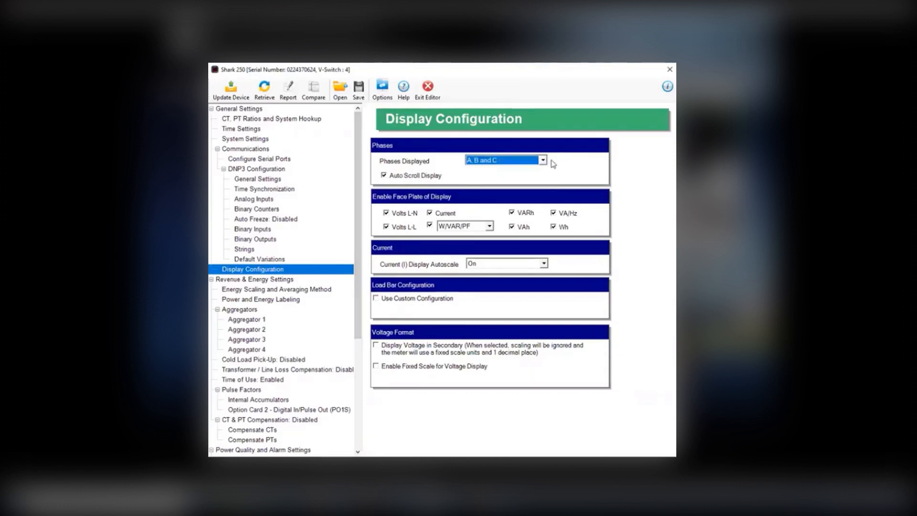
left_click(532, 163)
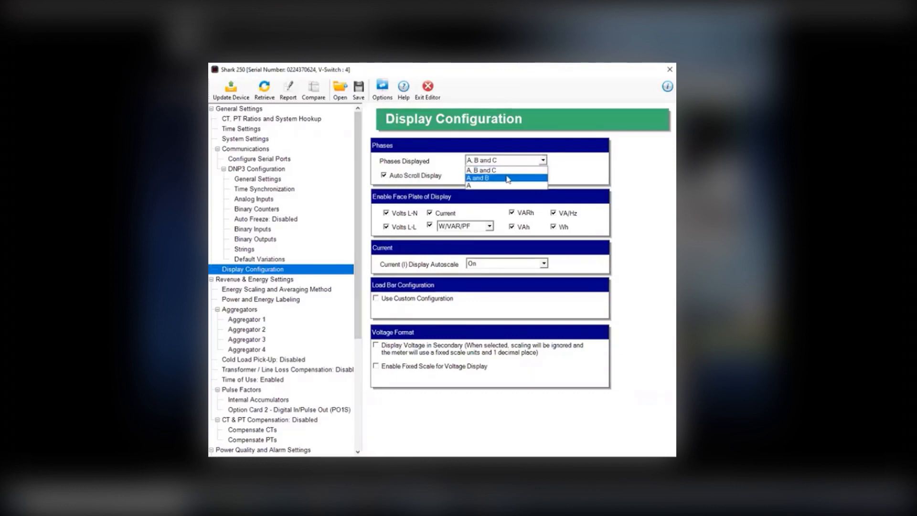
left_click(544, 171)
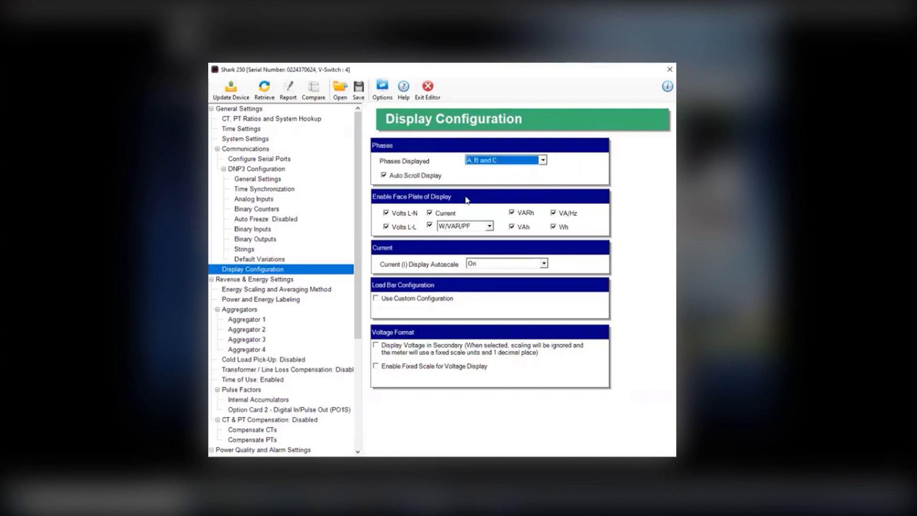
Disable the Volts L-L, VARh, VAh, VA/Hz and Wh display face plates, leaving Volts L-N, Current and W/VAR/PF enabled
left_click(386, 228)
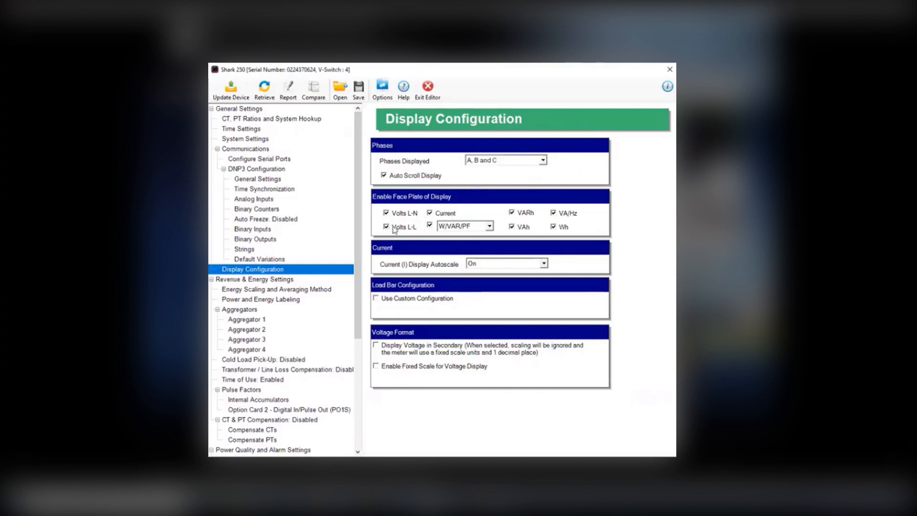
left_click(512, 215)
left_click(511, 228)
left_click(553, 213)
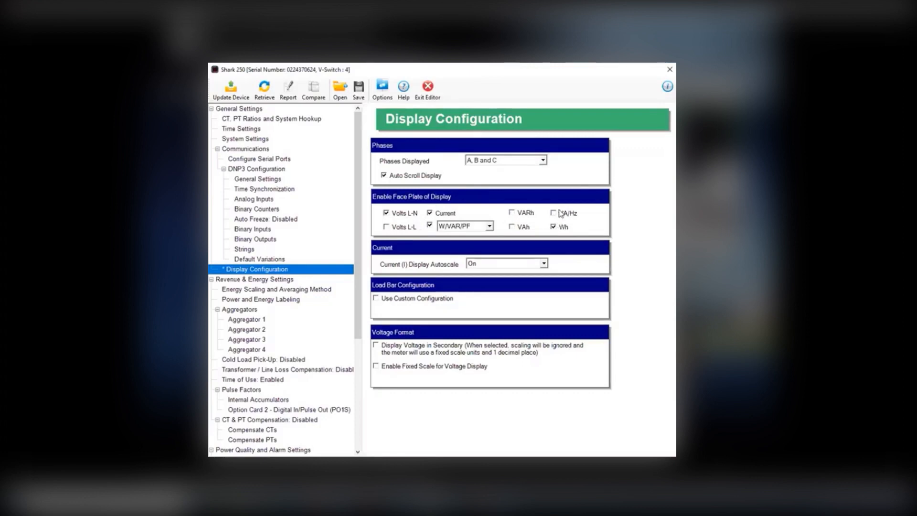
left_click(553, 227)
left_click(429, 213)
left_click(430, 225)
left_click(429, 212)
left_click(386, 214)
left_click(385, 213)
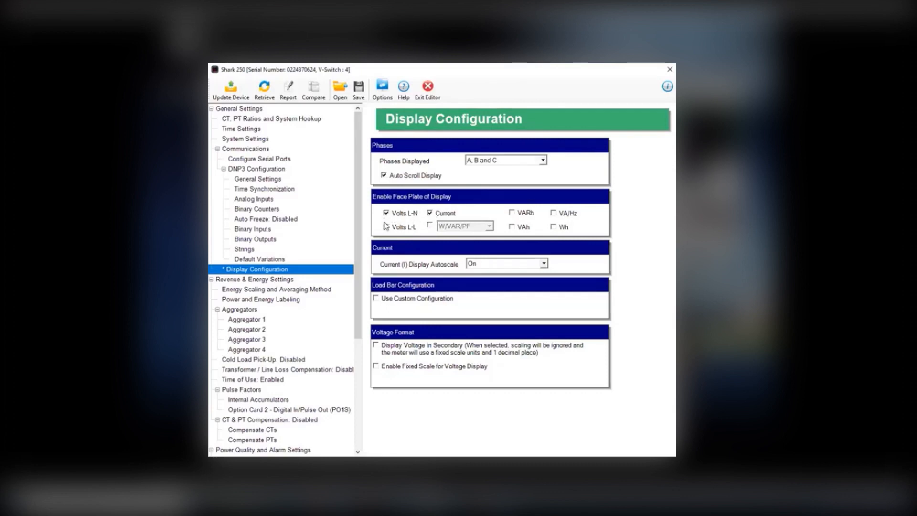
left_click(430, 226)
Review the energy scaling and averaging, power and energy labeling, and aggregator settings
left_click(281, 280)
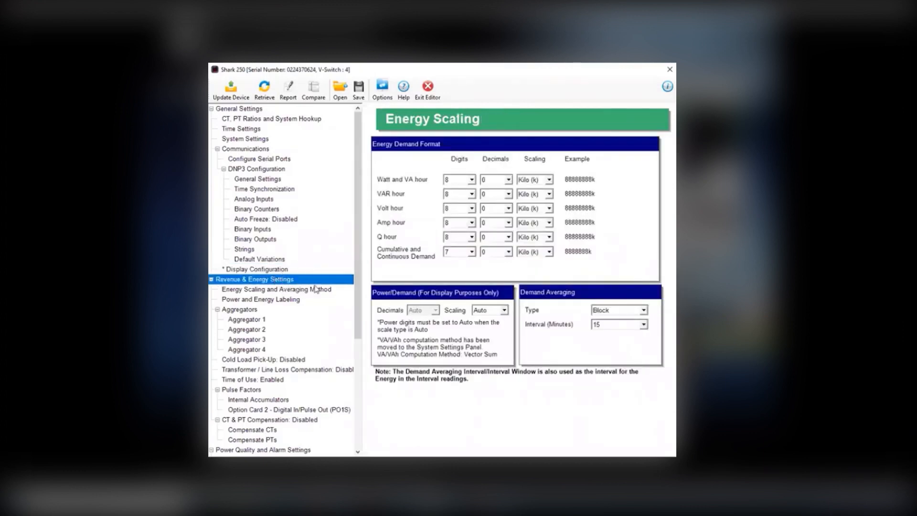
left_click(272, 290)
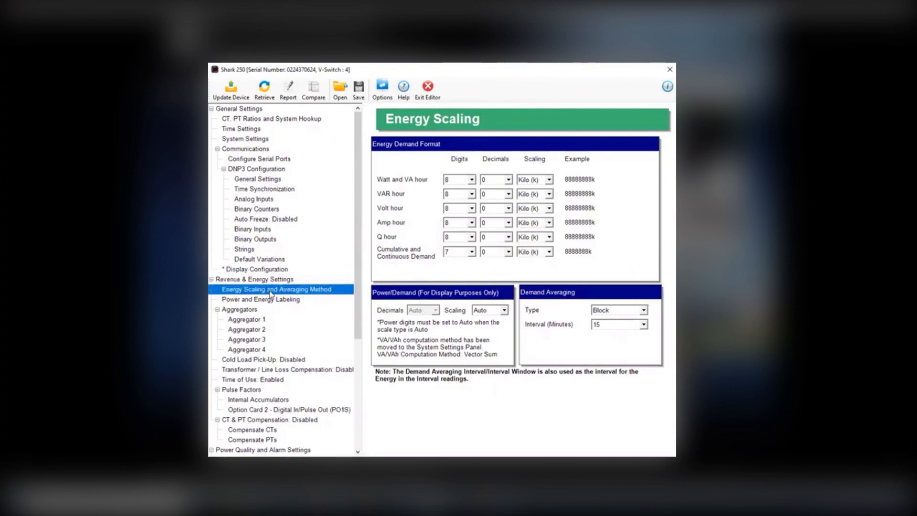
left_click(270, 300)
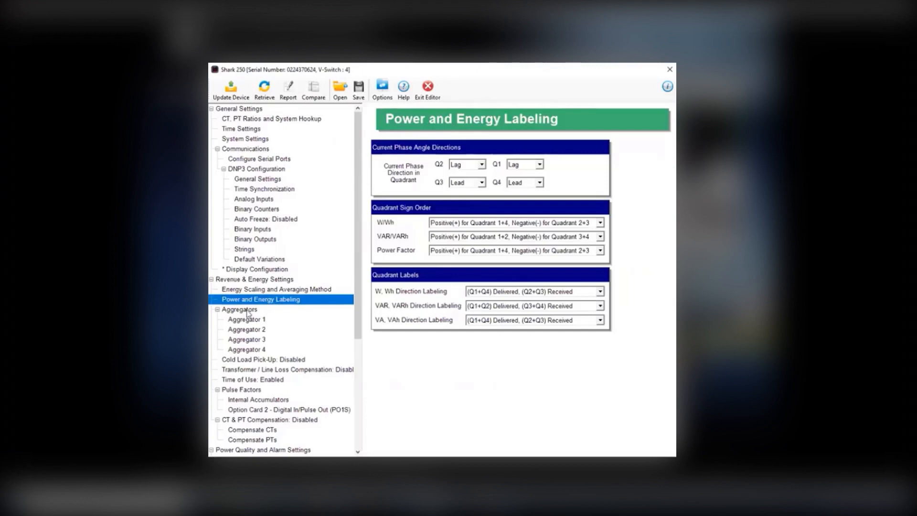
left_click(248, 310)
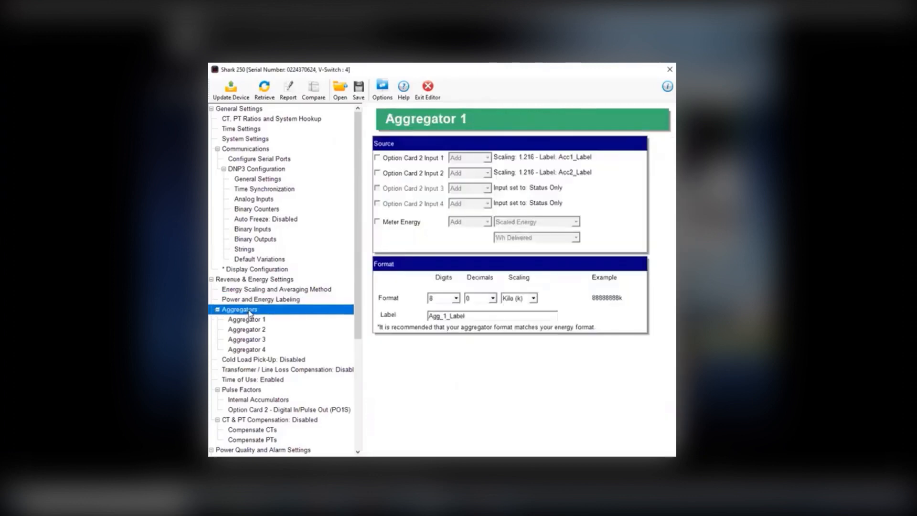
Set the system wiring to 2CT Delta in the CT, PT ratios and system hookup settings
left_click(250, 120)
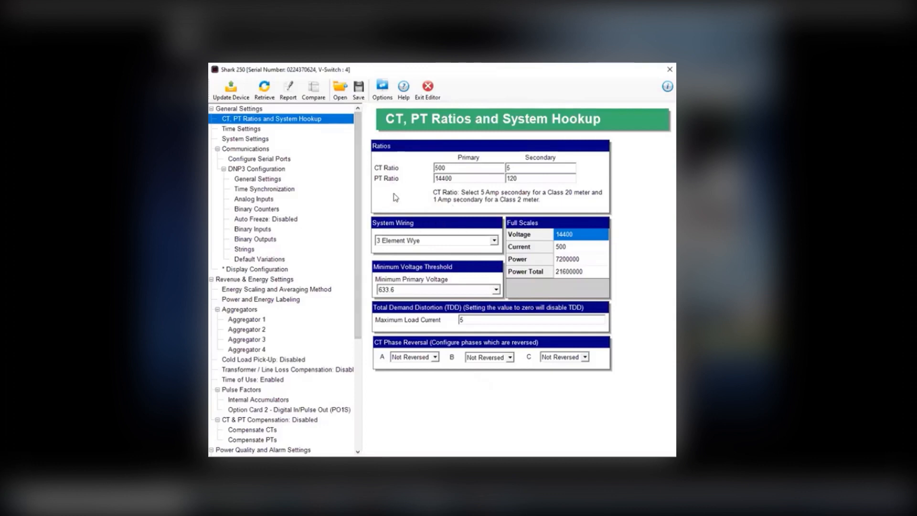
left_click(494, 242)
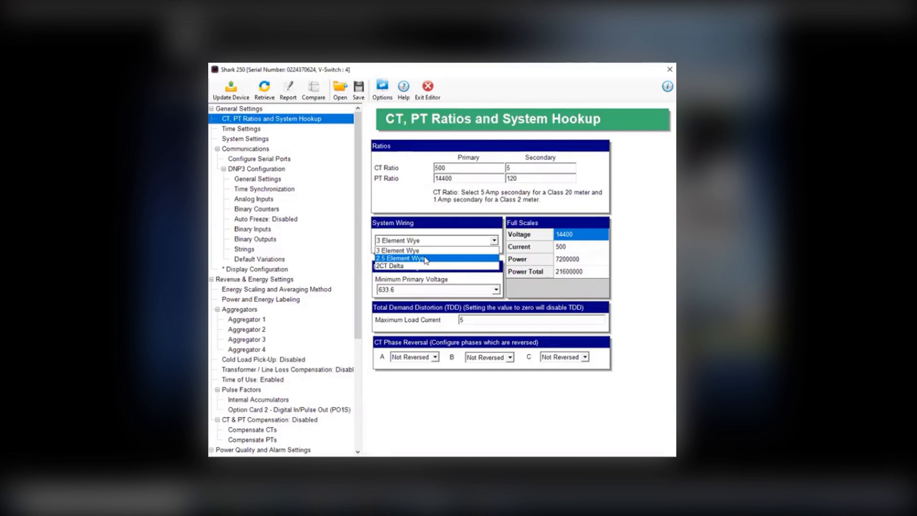
left_click(393, 266)
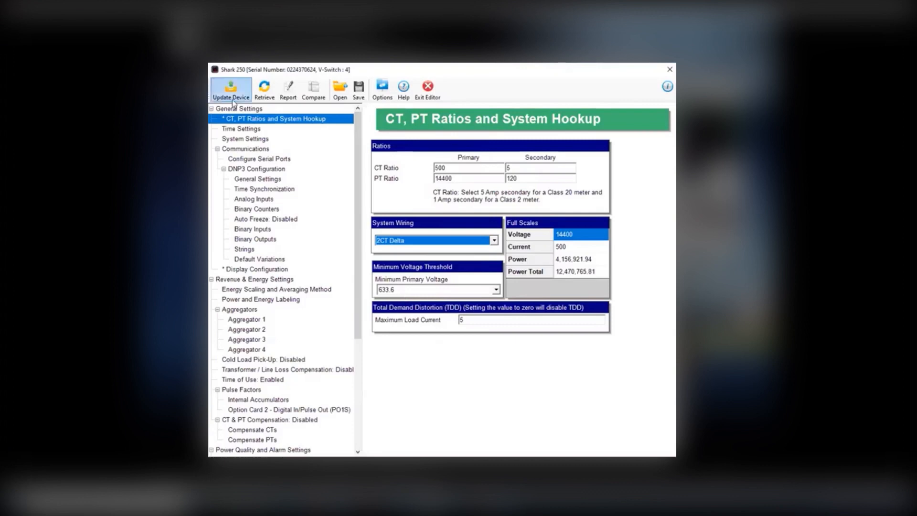
Set the clock sync method to Line Sync at 60Hz in the time settings
left_click(257, 131)
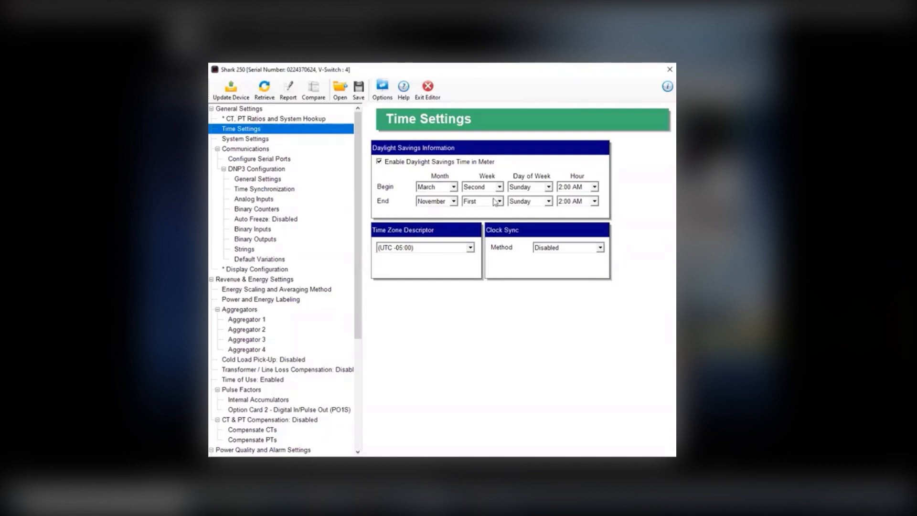
left_click(599, 248)
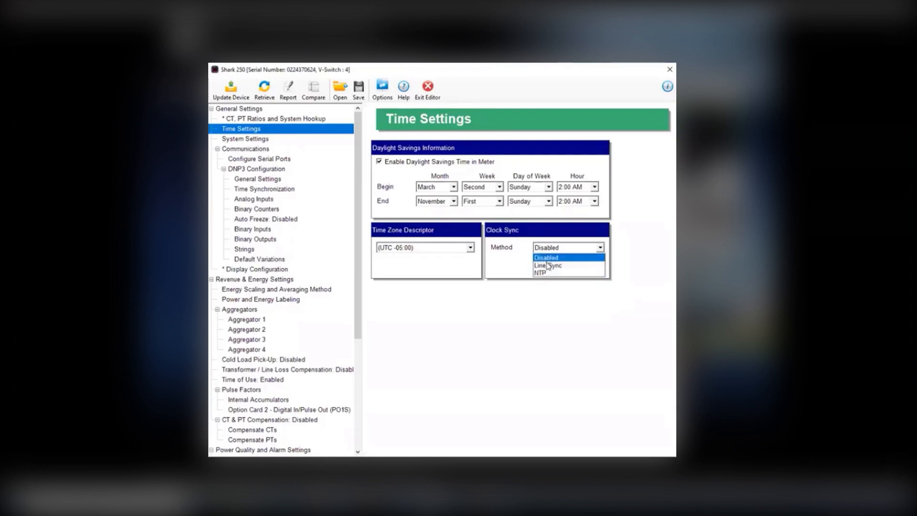
left_click(547, 265)
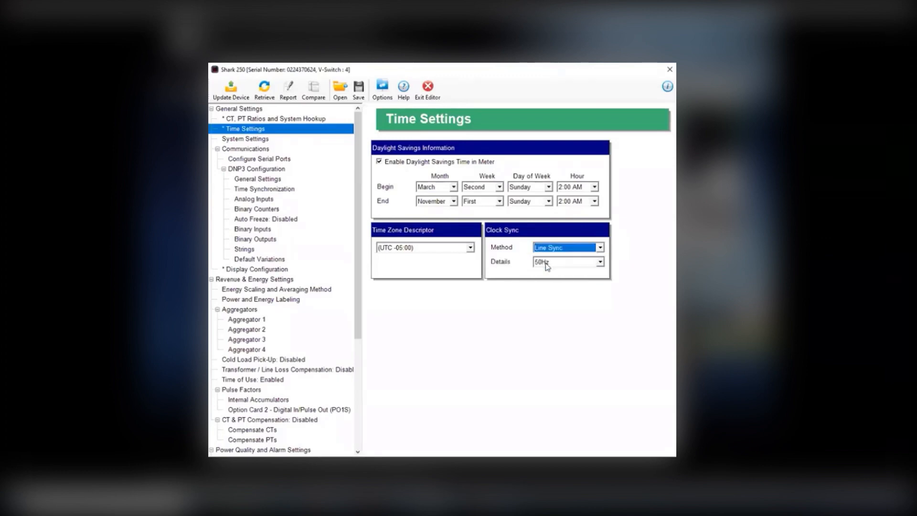
left_click(600, 263)
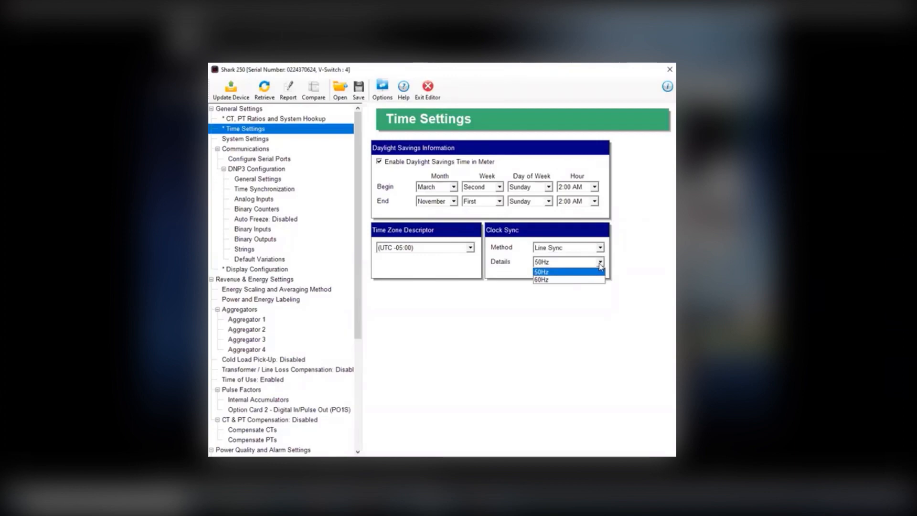
left_click(564, 254)
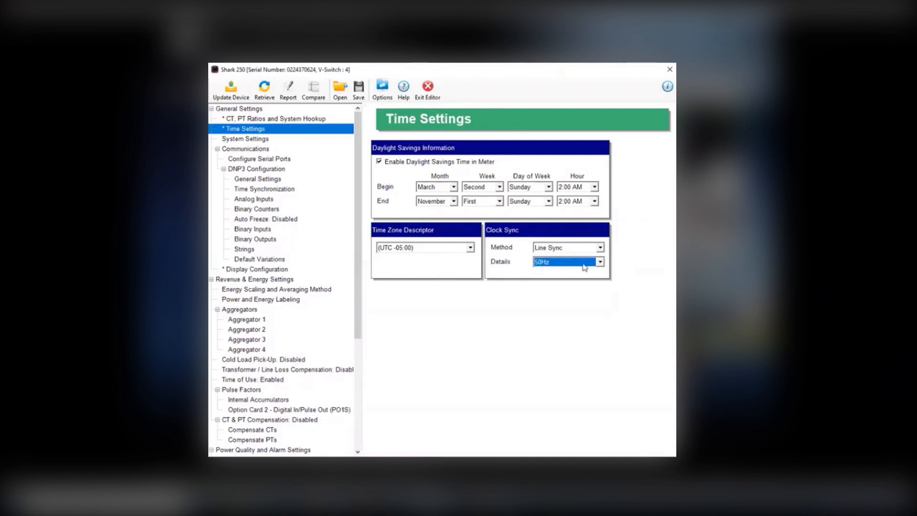
left_click(599, 263)
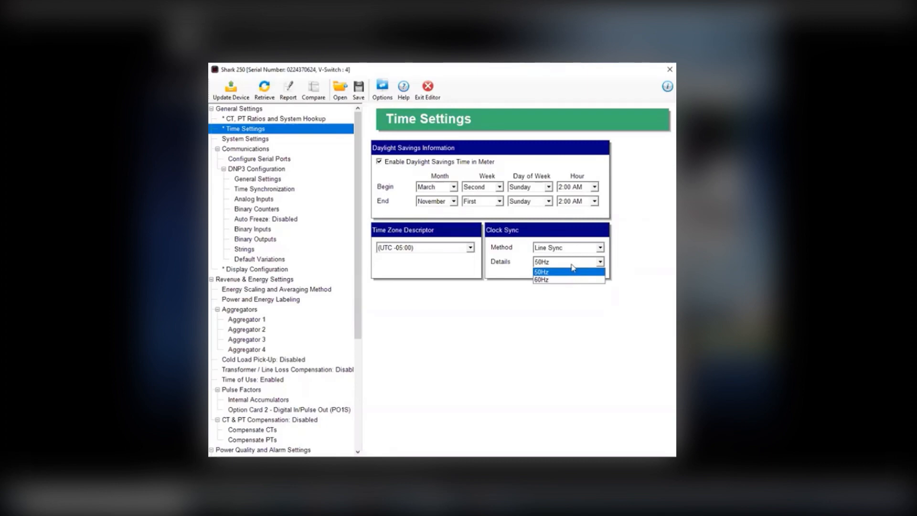
left_click(561, 274)
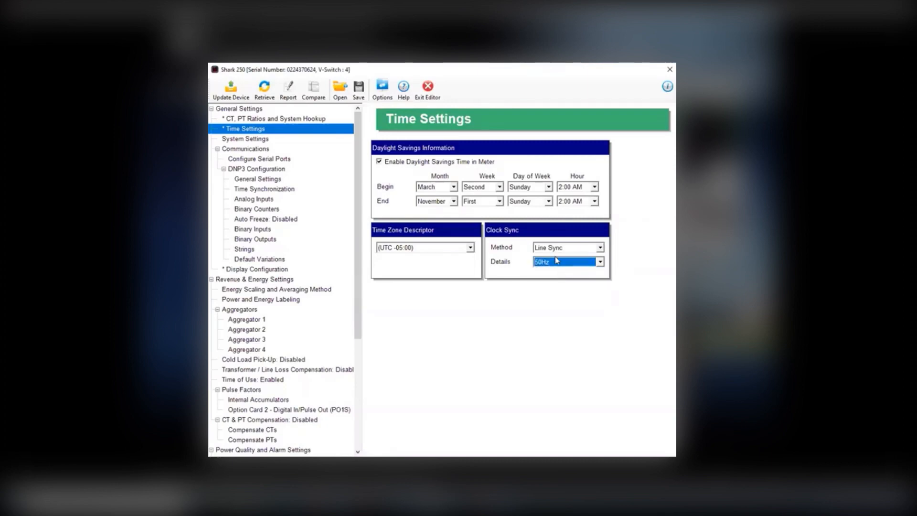
left_click(600, 261)
left_click(578, 279)
In the system settings, set test mode to exit after 5 minutes of inactivity and the VA/VAh computation method to Vector Sum
left_click(255, 139)
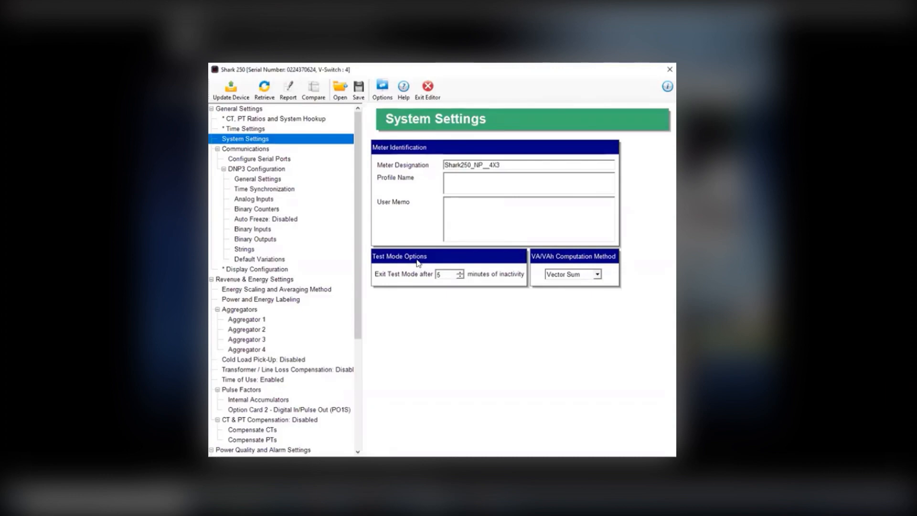
double_click(448, 274)
type("600")
left_click_drag(455, 274, 425, 277)
type("5")
left_click(597, 275)
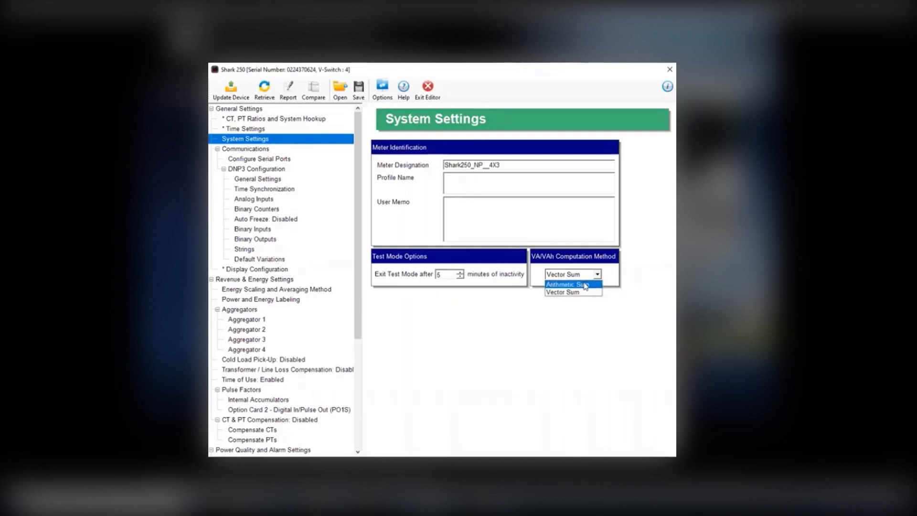
left_click(560, 292)
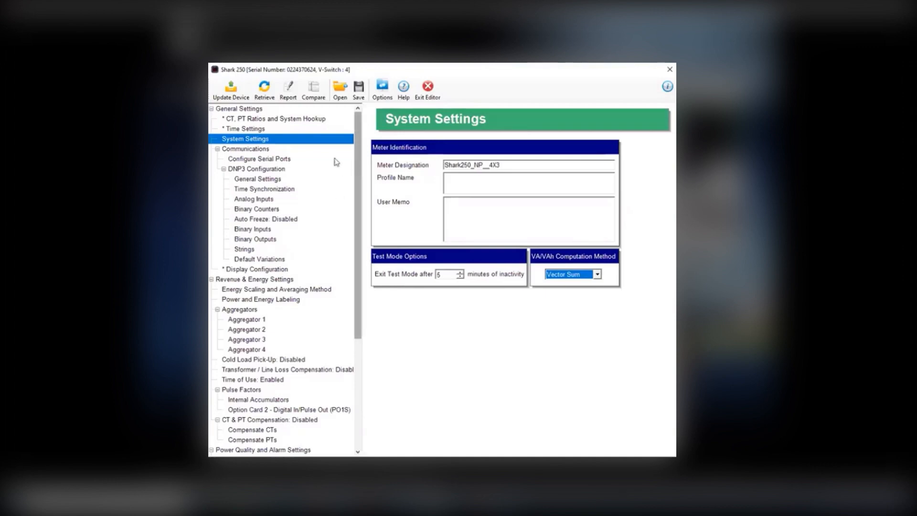
Review the communications port settings and the DNP3 general settings
left_click(247, 150)
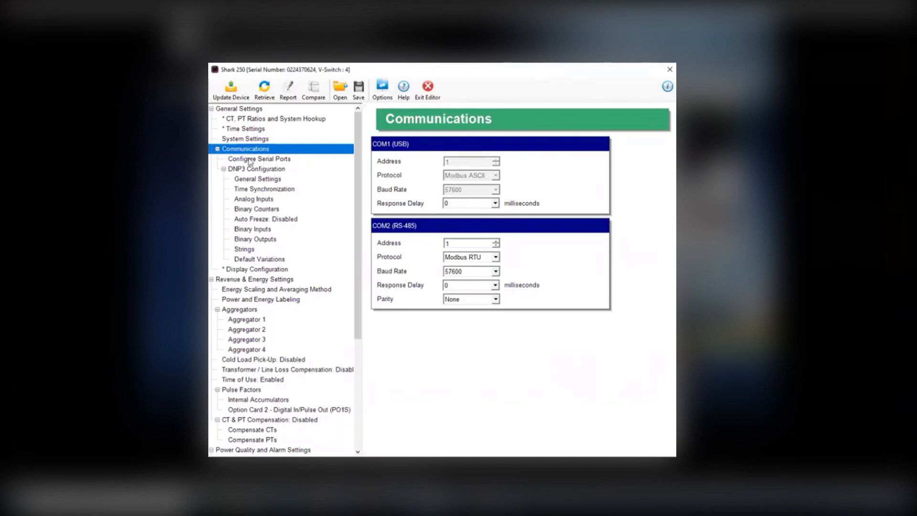
left_click(249, 161)
left_click(253, 170)
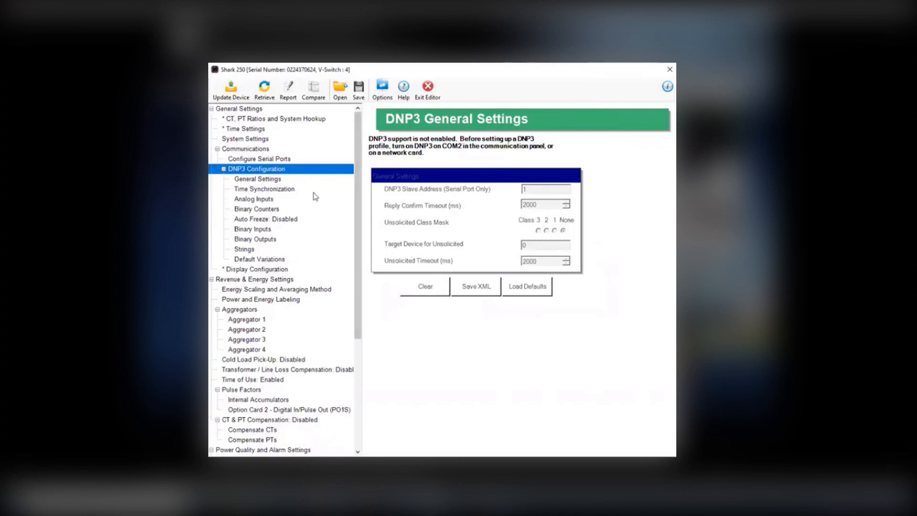
left_click(264, 180)
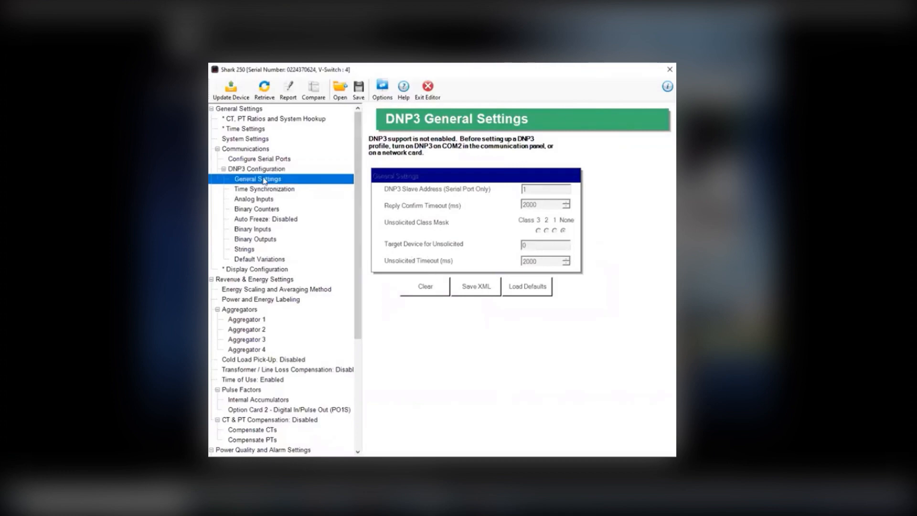
left_click(259, 171)
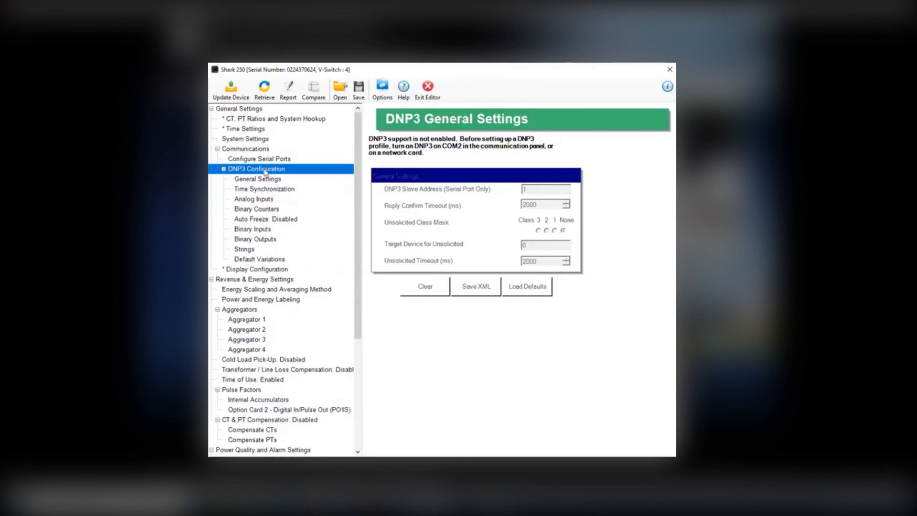
Look through the DNP3 configuration pages from general settings and time synchronization to strings and default variations
left_click(264, 182)
left_click(264, 190)
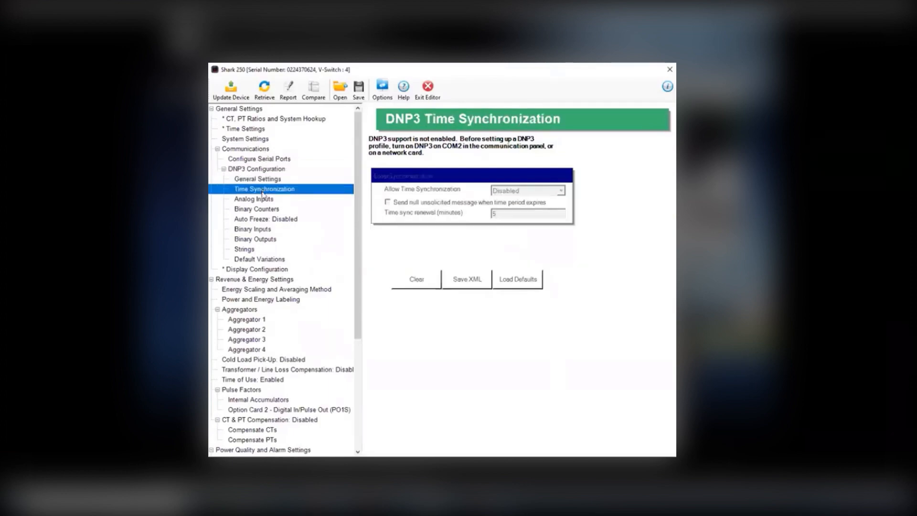
left_click(261, 200)
left_click(263, 210)
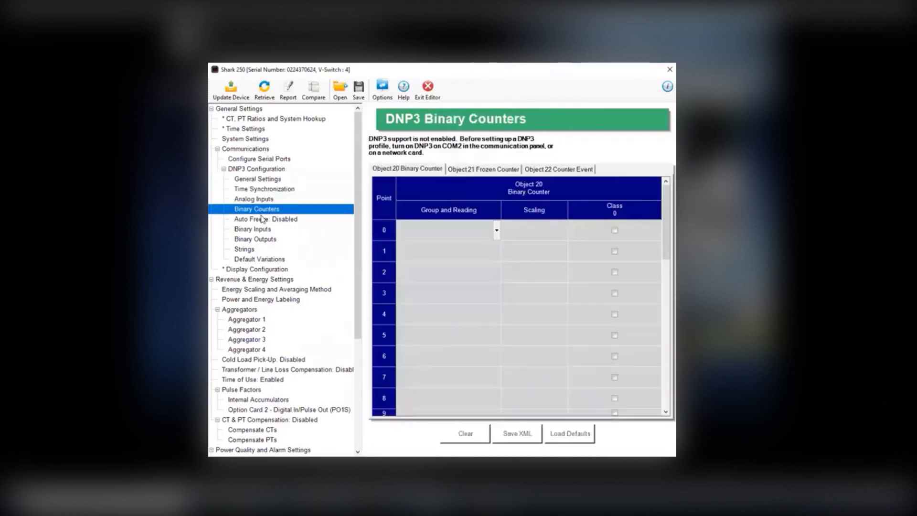
left_click(263, 219)
left_click(263, 230)
left_click(258, 240)
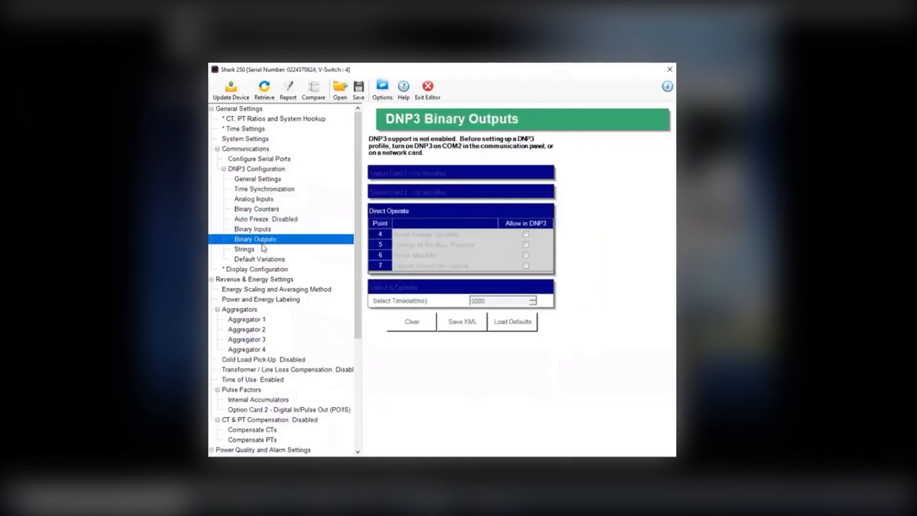
left_click(256, 249)
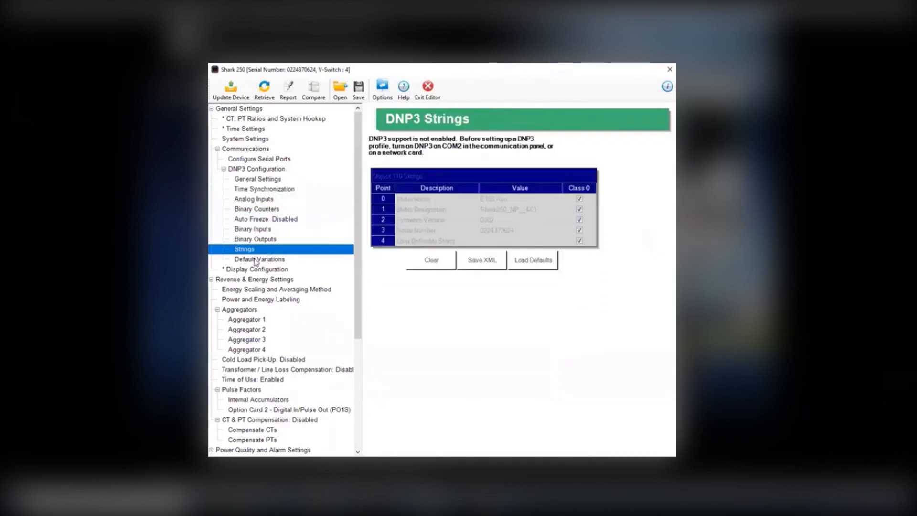
left_click(255, 261)
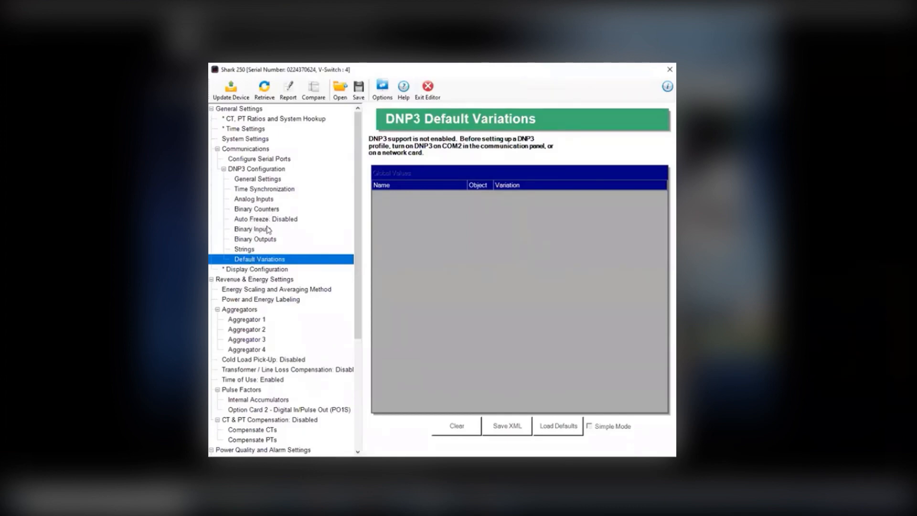
Revisit the DNP3 time synchronization, general settings and binary counters pages
left_click(259, 189)
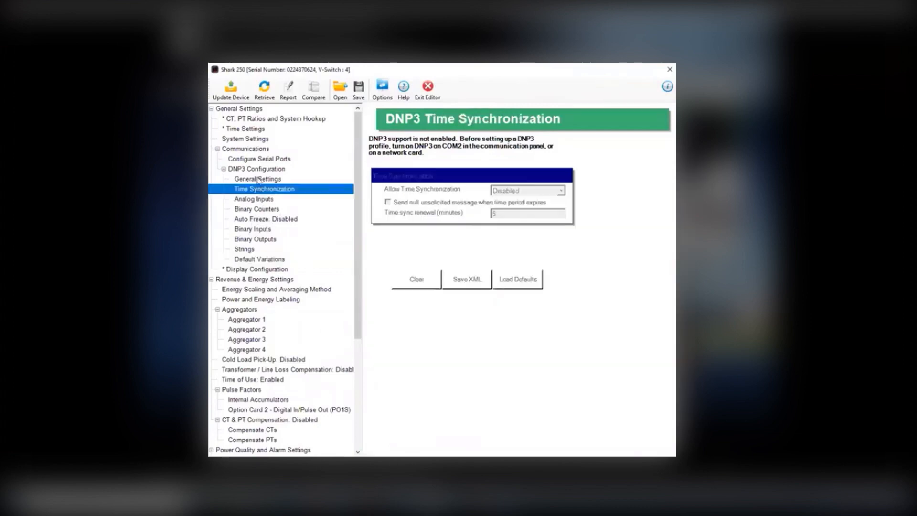
left_click(258, 179)
left_click(260, 190)
left_click(255, 209)
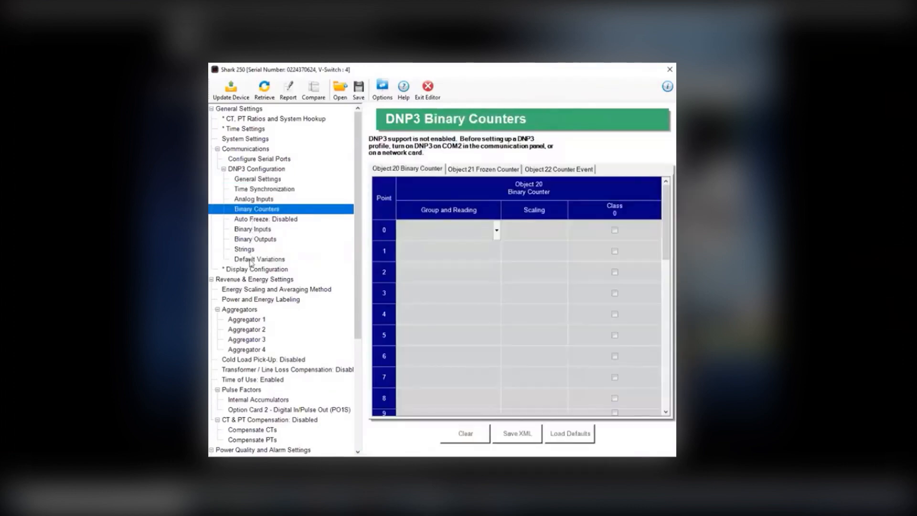
Examine the available decimals, scaling and digits options for Watt and VA hour in the energy scaling settings
left_click(244, 280)
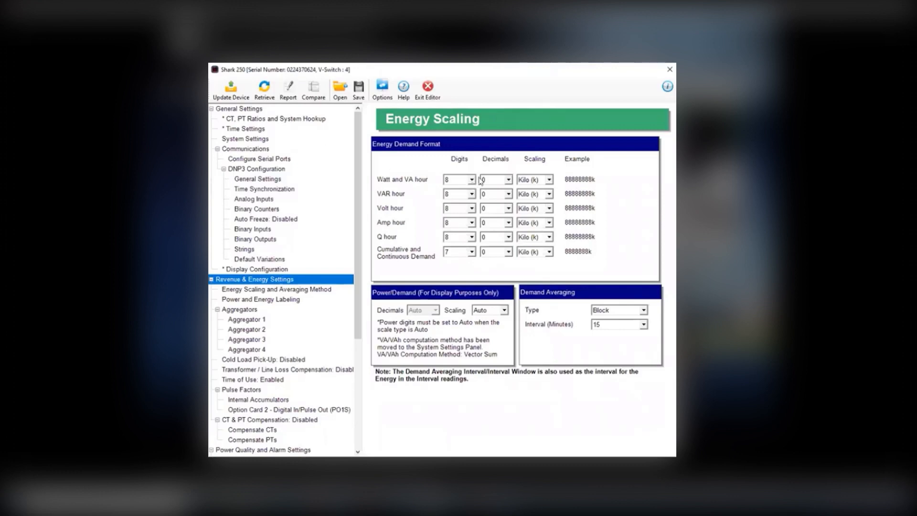
left_click(508, 180)
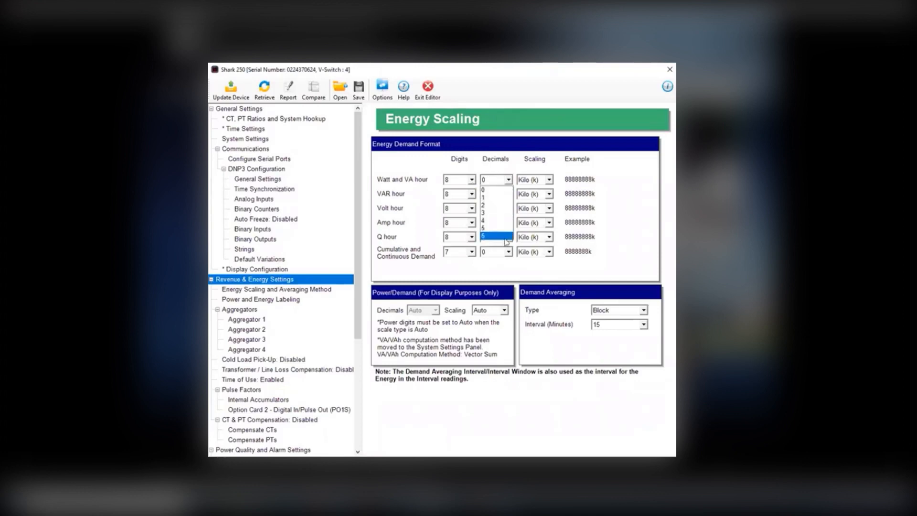
left_click(499, 189)
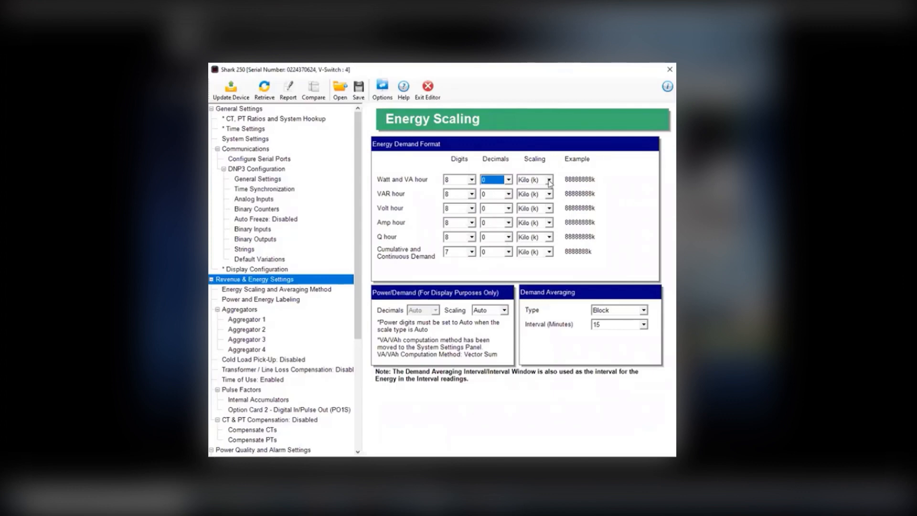
left_click(549, 180)
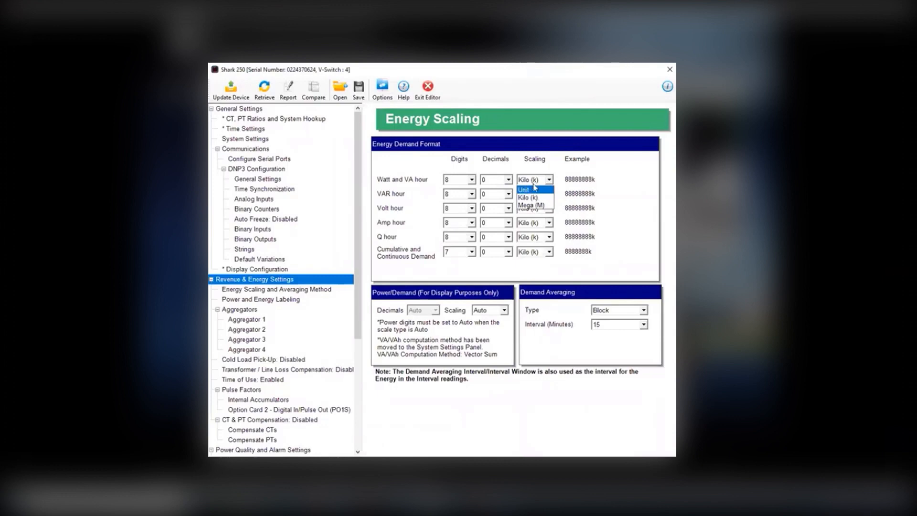
left_click(502, 169)
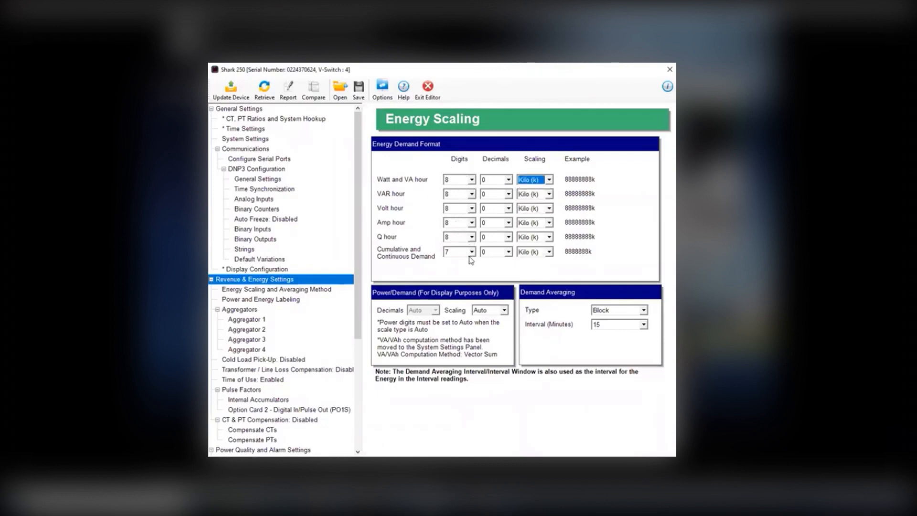
left_click(472, 184)
left_click(471, 182)
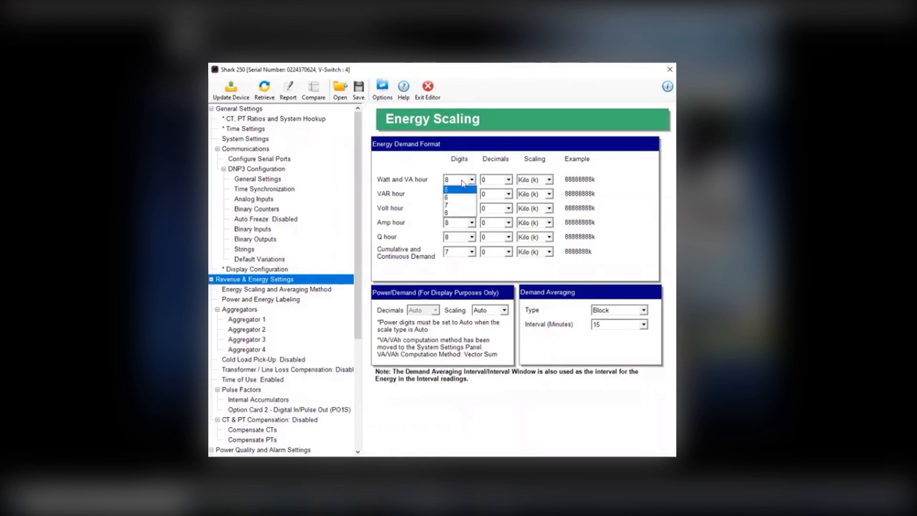
left_click(463, 211)
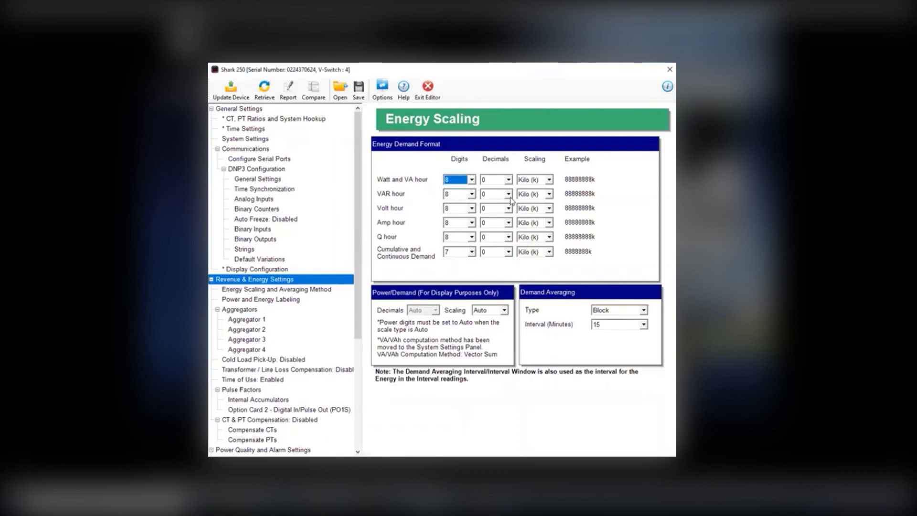
Set the Watt and VA hour energy format to 3 decimals with Mega (M) scaling
left_click(508, 180)
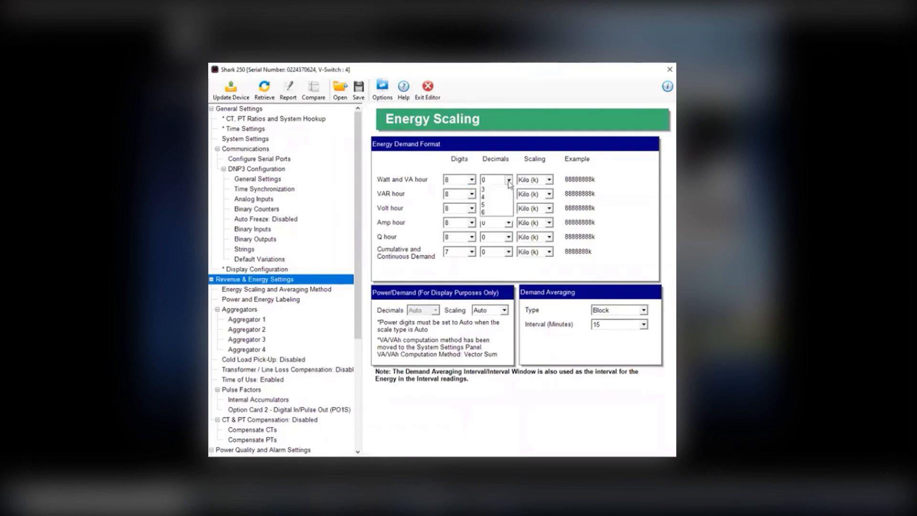
left_click(503, 214)
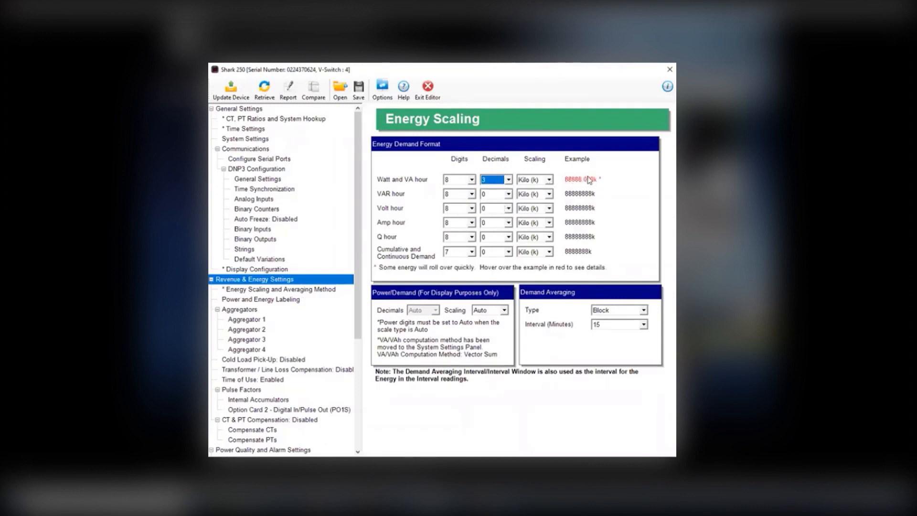
left_click(550, 180)
left_click(539, 205)
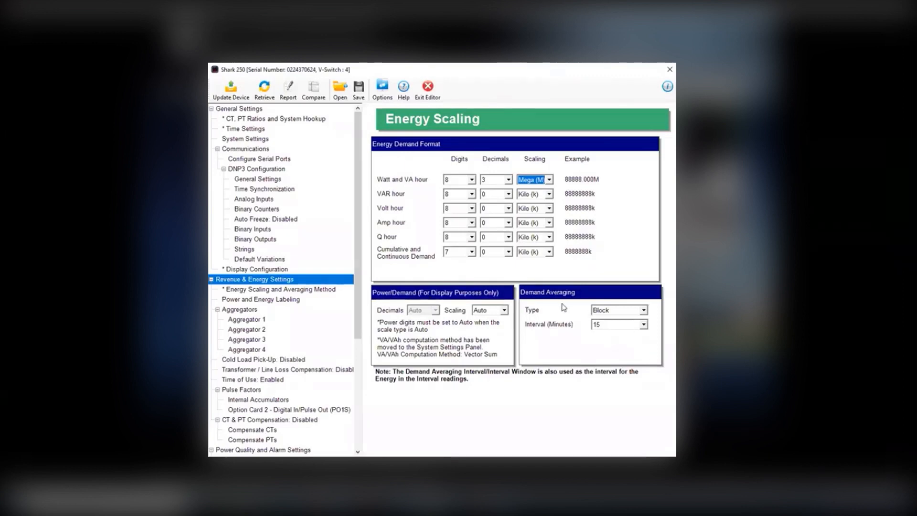
Set demand averaging to Rolling with 3 sub-intervals of 5 minutes each
left_click(643, 311)
left_click(624, 320)
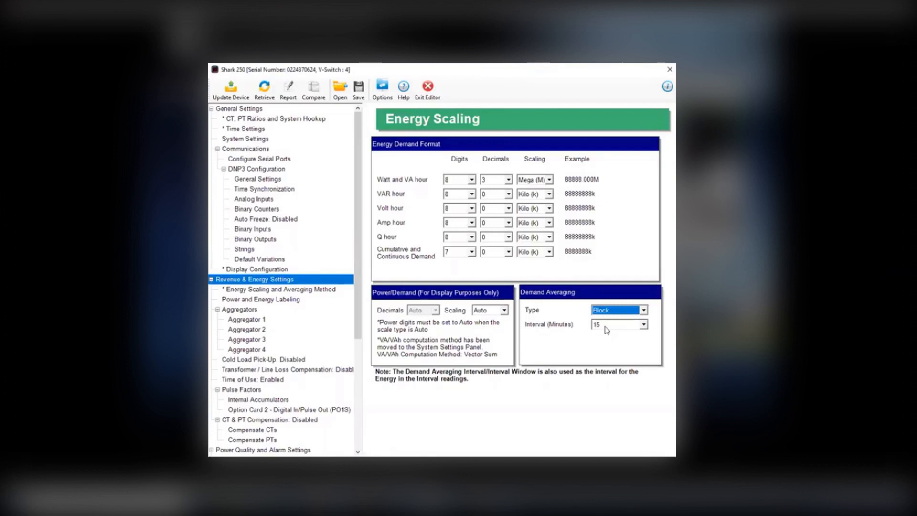
left_click(644, 310)
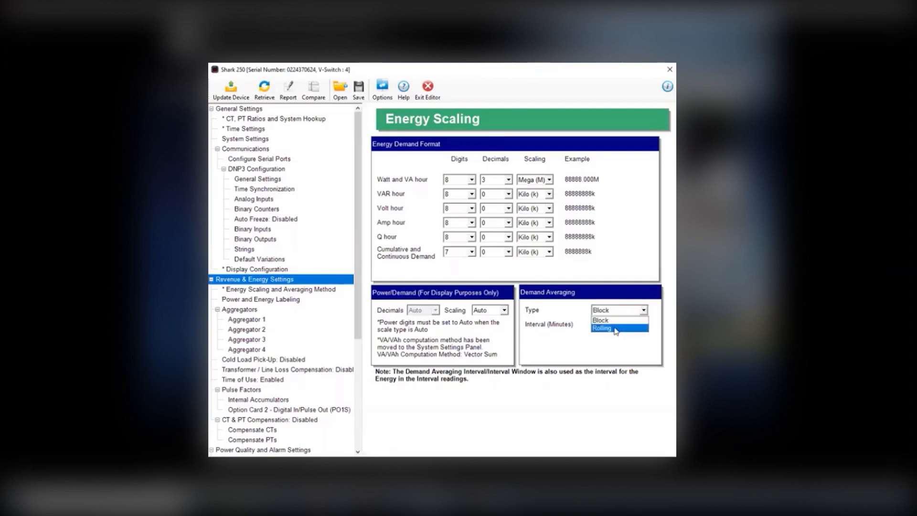
left_click(616, 328)
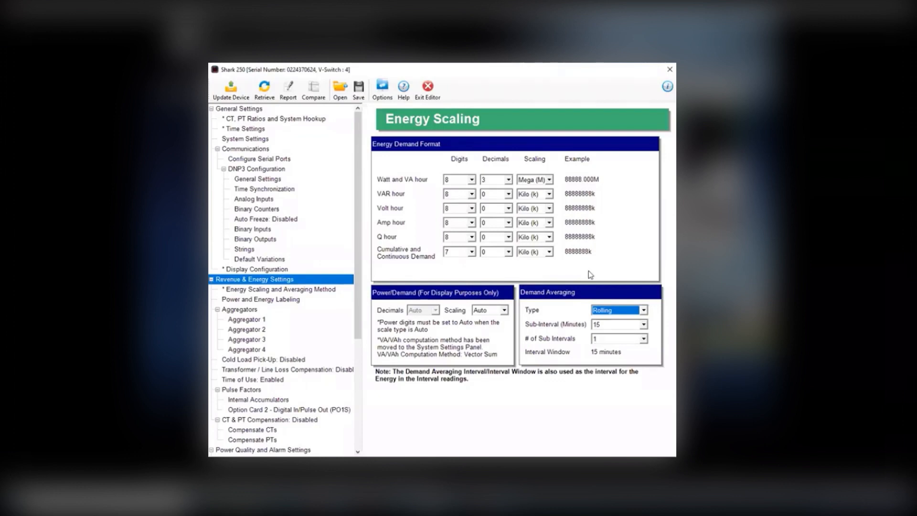
left_click(643, 325)
left_click(643, 325)
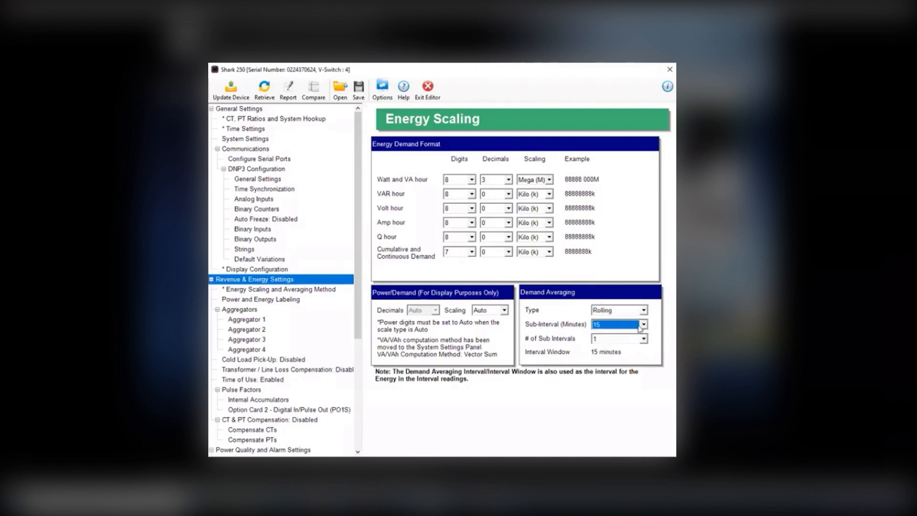
left_click(643, 340)
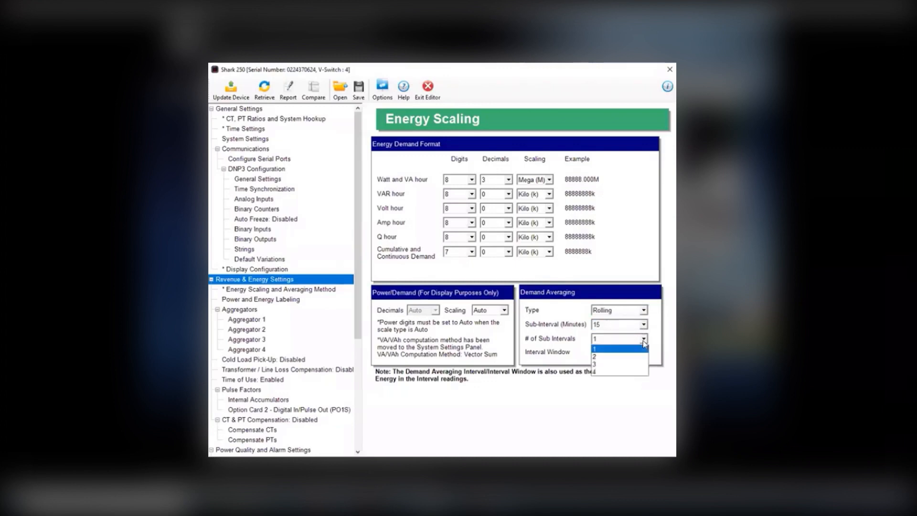
left_click(623, 365)
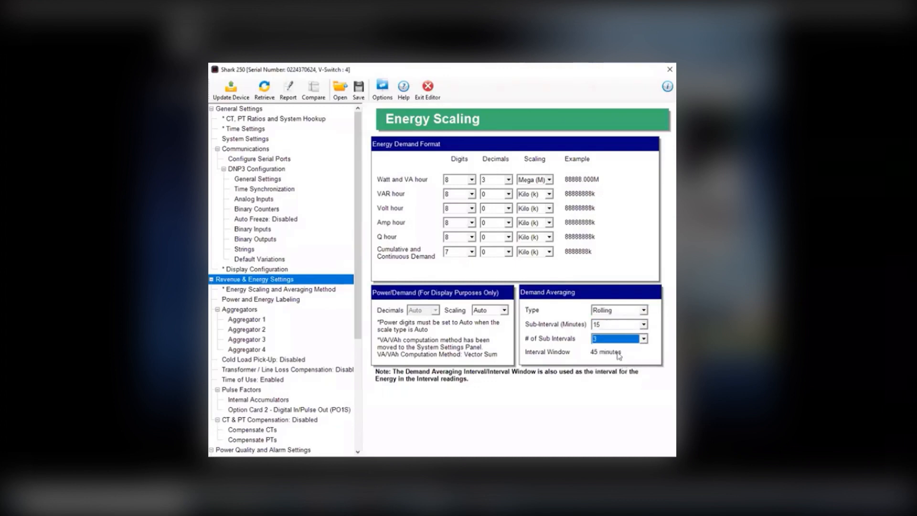
left_click(642, 325)
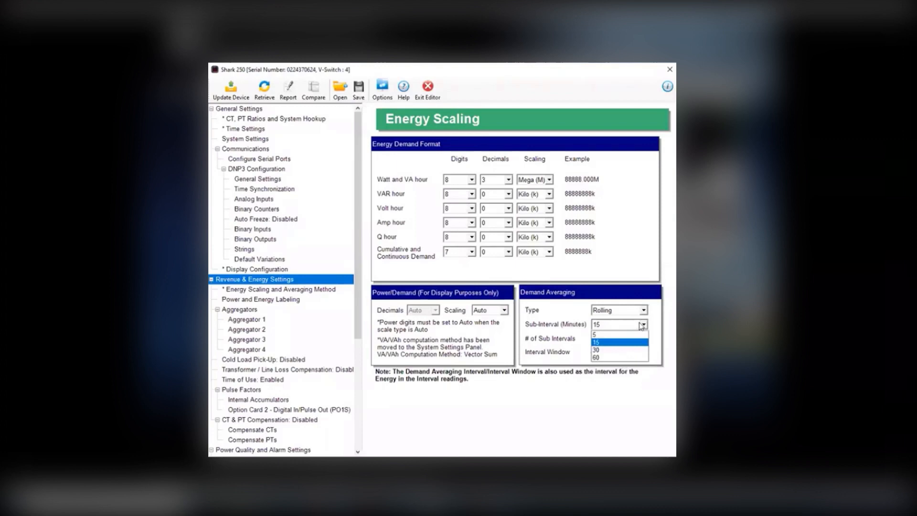
left_click(618, 341)
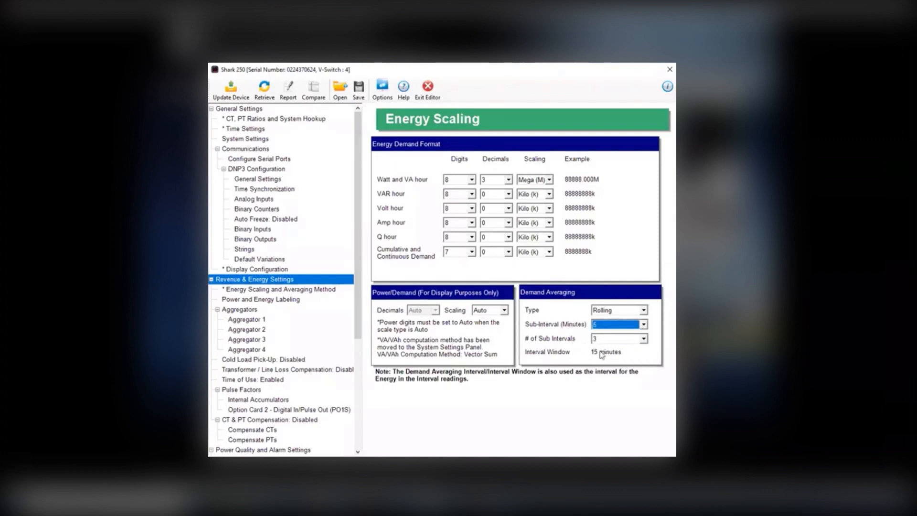
Switch the demand averaging type to Block for comparison, then return it to Rolling
left_click(643, 310)
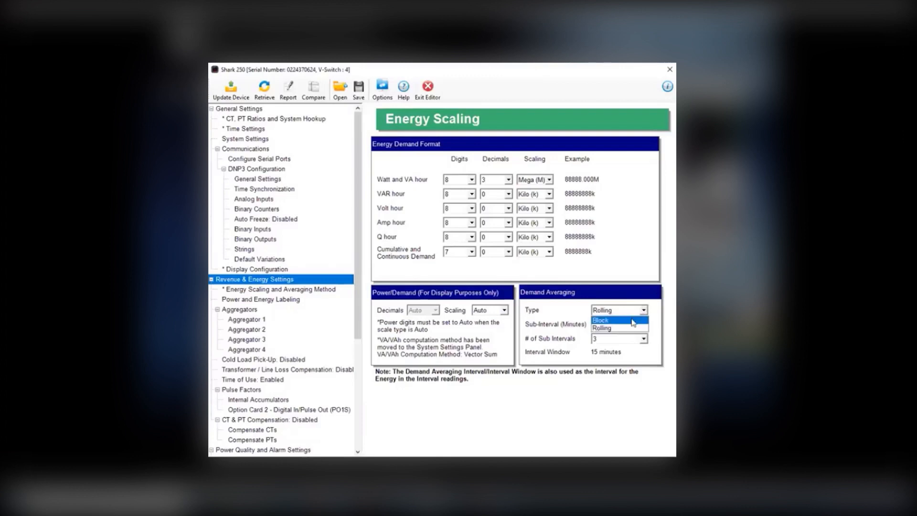
left_click(633, 320)
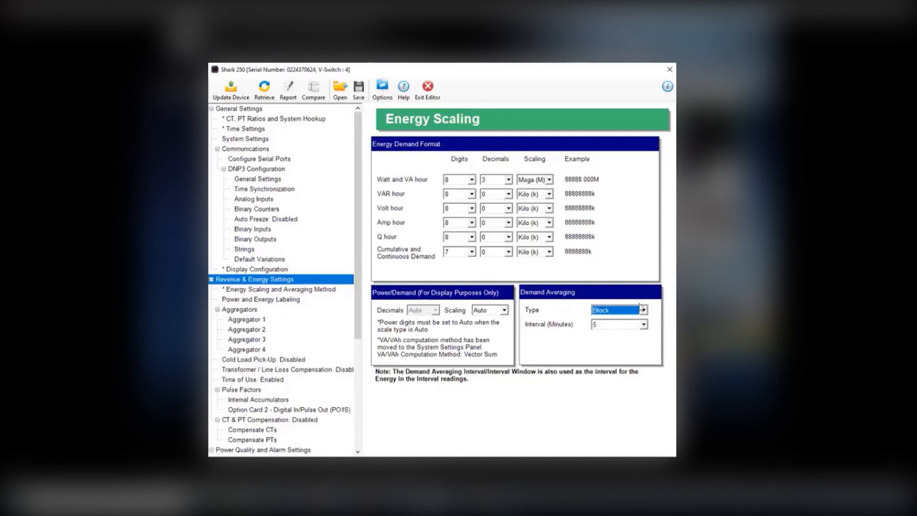
left_click(643, 311)
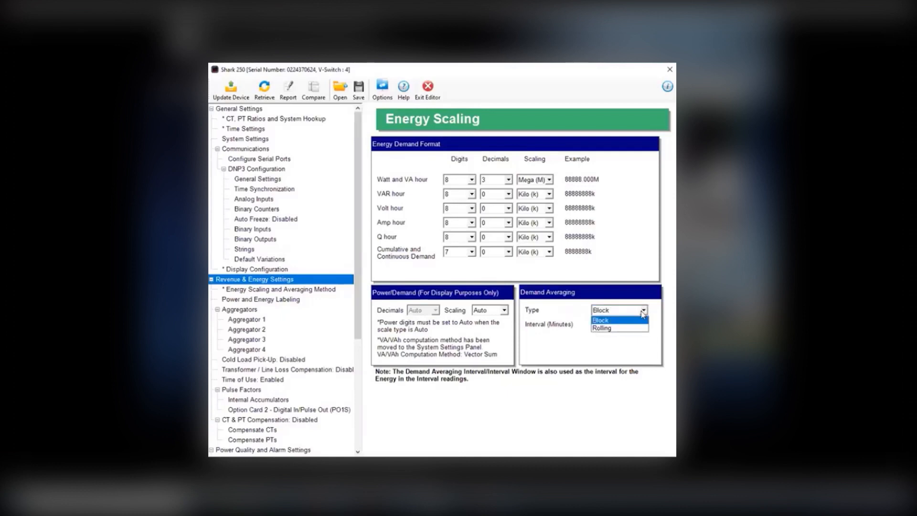
left_click(628, 327)
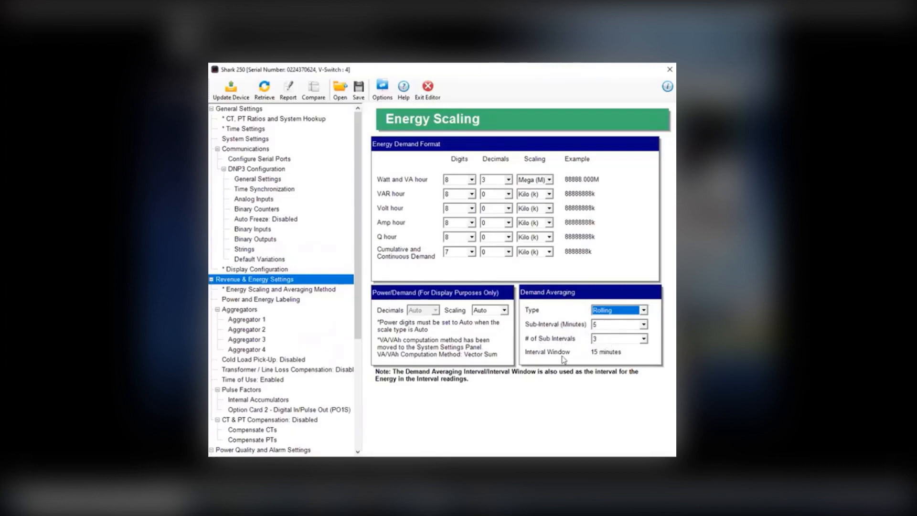
Open the power and energy labeling settings to view the quadrant directions, sign order and labels
left_click(254, 290)
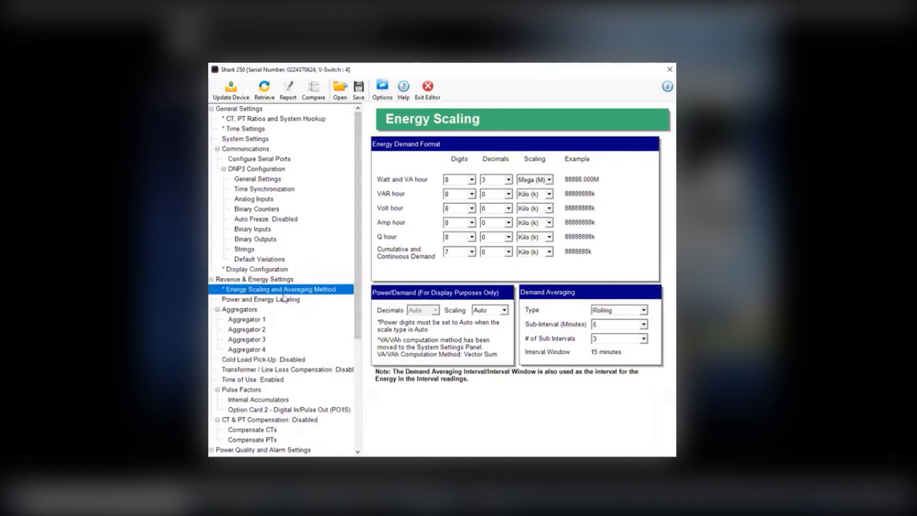
left_click(257, 299)
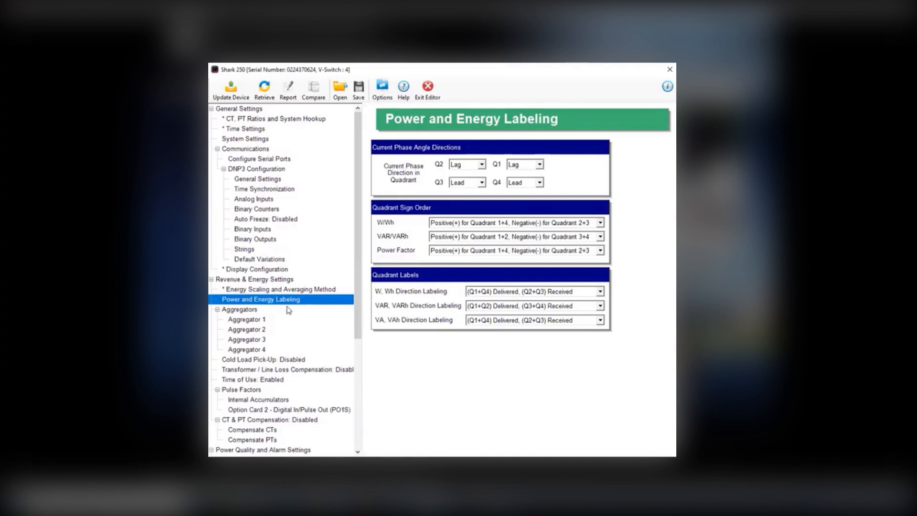
Enable Meter Energy and Option Card 2 Input 1 as sources for Aggregator 1
left_click(251, 310)
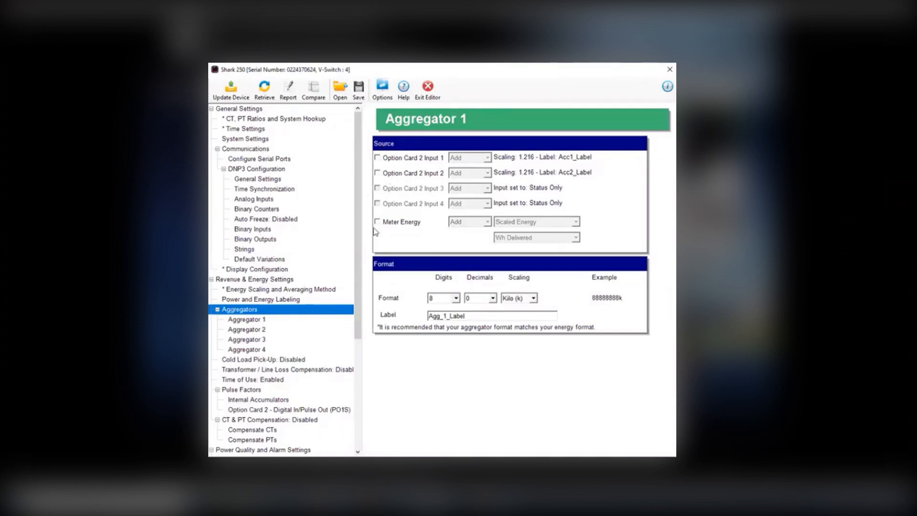
left_click(257, 321)
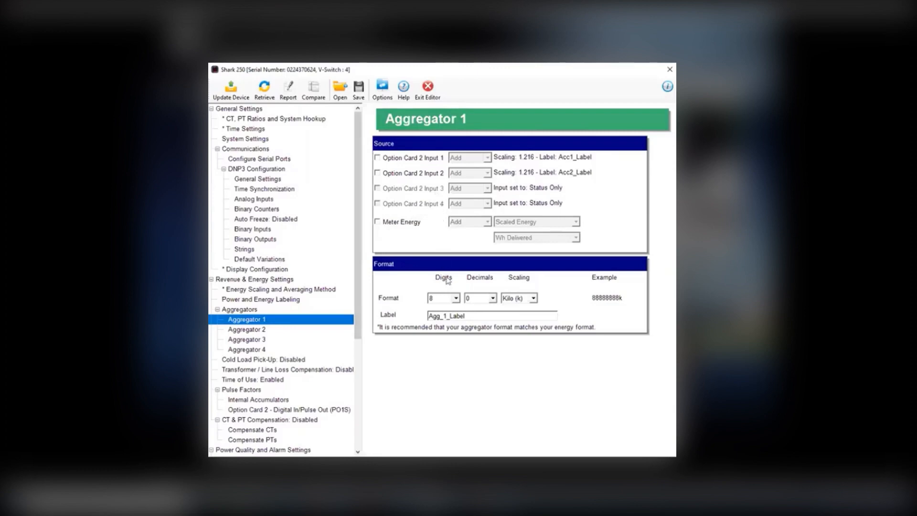
left_click(401, 221)
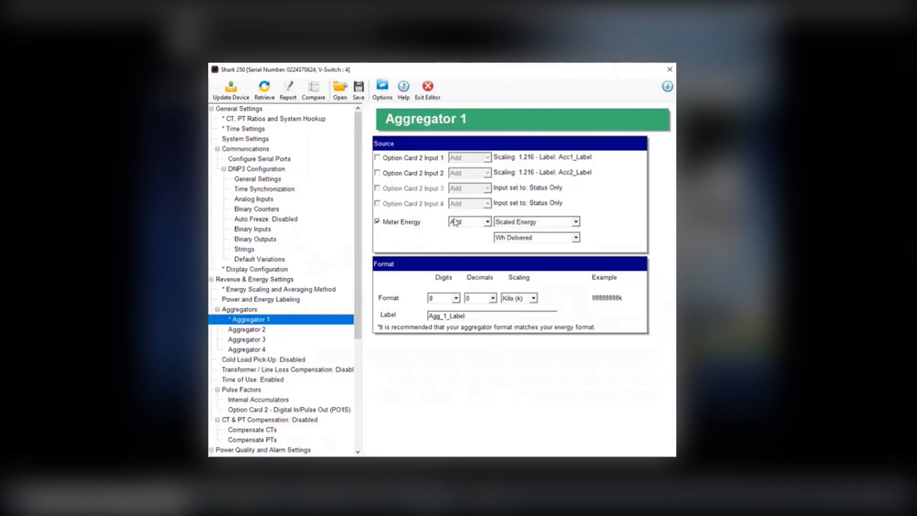
left_click(378, 158)
Try Subtract as the operation for Option Card 2 Input 1, then return it to Add
left_click(487, 158)
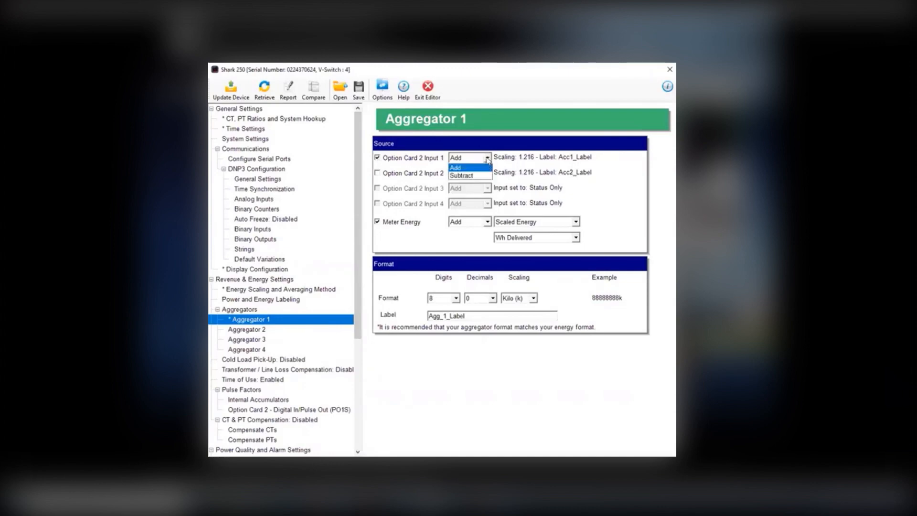
left_click(475, 176)
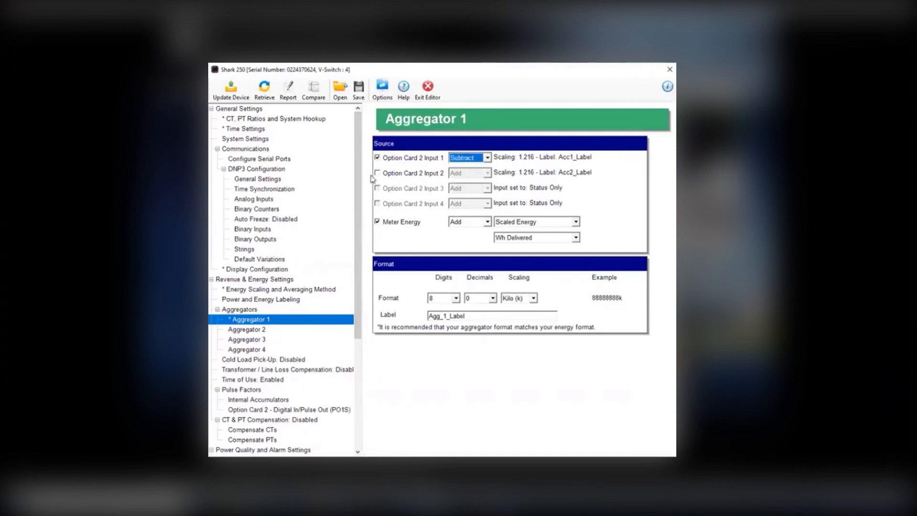
left_click(481, 161)
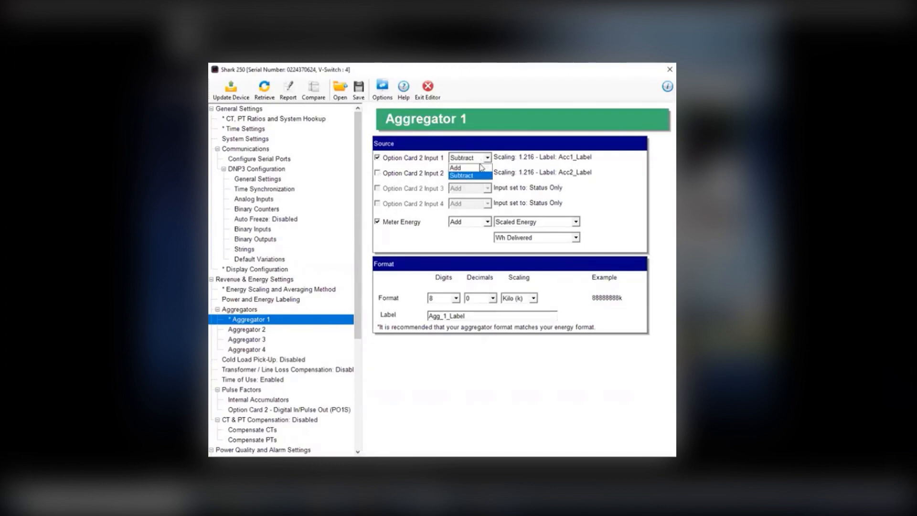
left_click(480, 167)
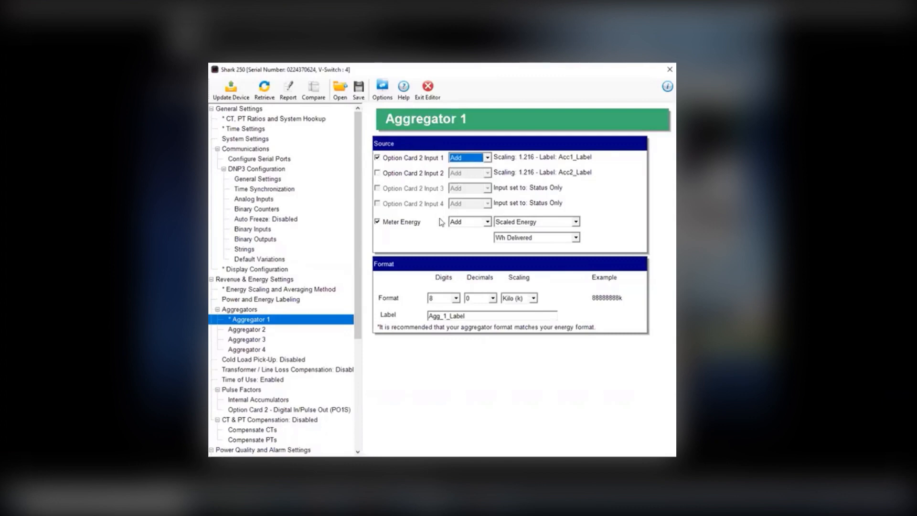
Set Aggregator 1 to subtract the scaled Wh Delivered meter energy, and check the digit choices for its format
left_click(484, 223)
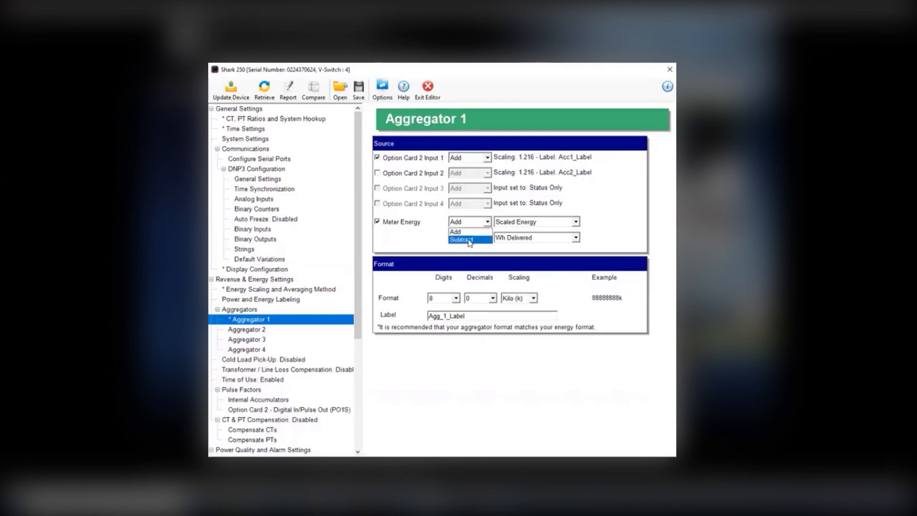
left_click(470, 240)
left_click(574, 222)
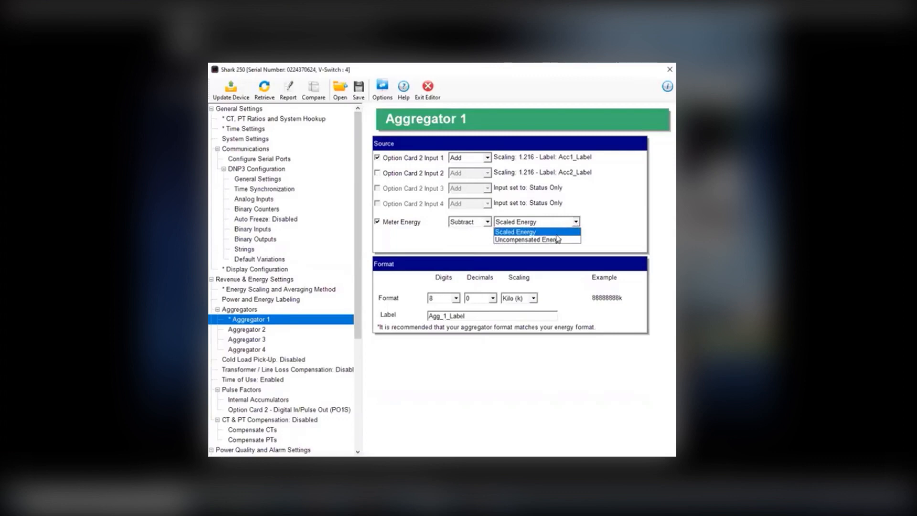
left_click(549, 232)
left_click(572, 237)
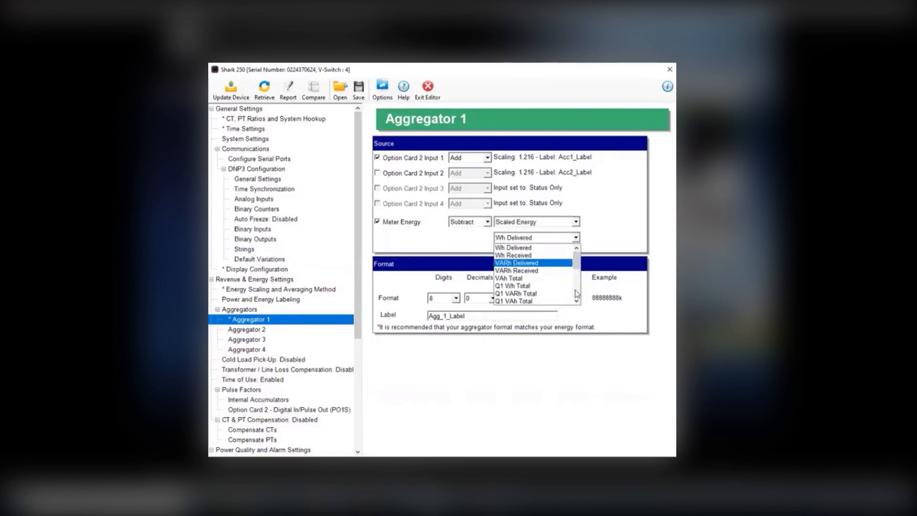
left_click(625, 213)
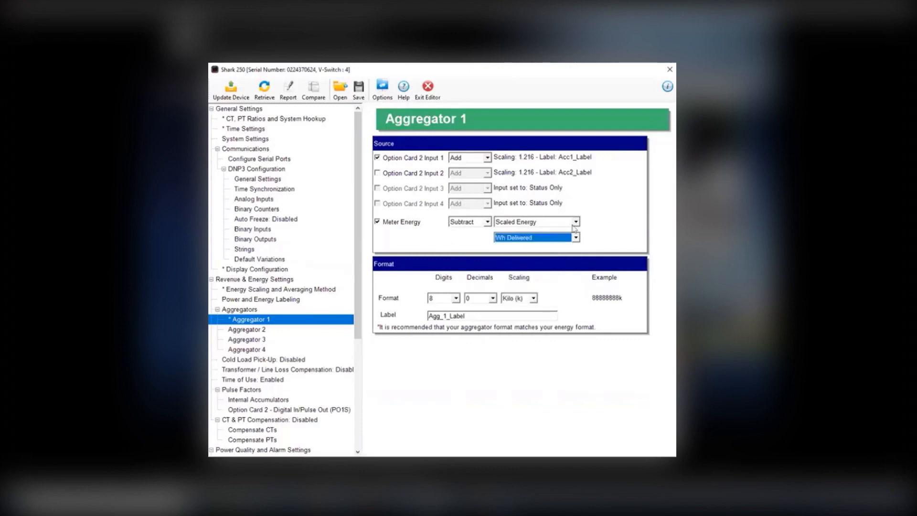
left_click(456, 301)
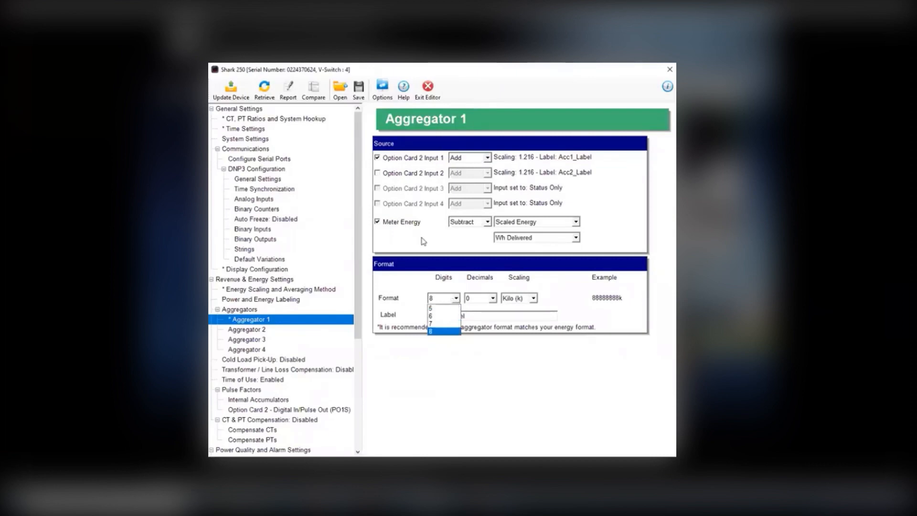
left_click(416, 268)
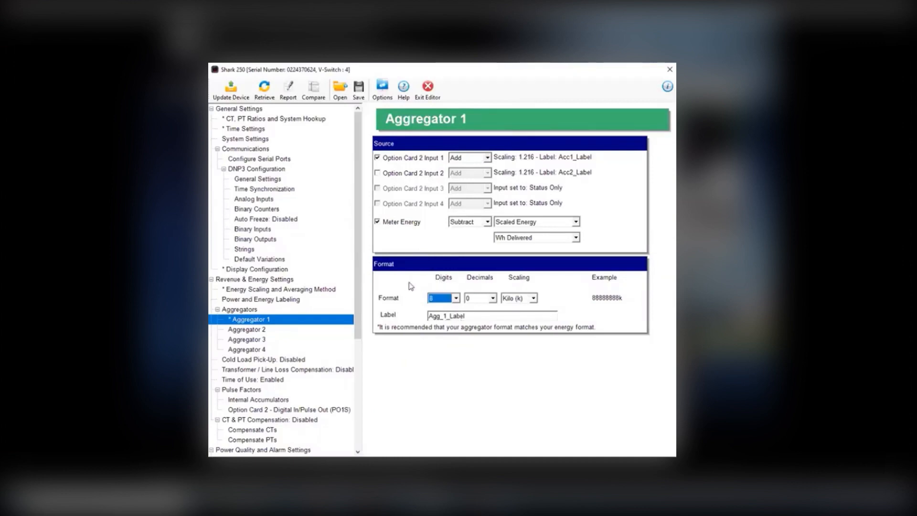
Review the settings for cold load pick-up, transformer and line loss compensation, and time of use
left_click(254, 362)
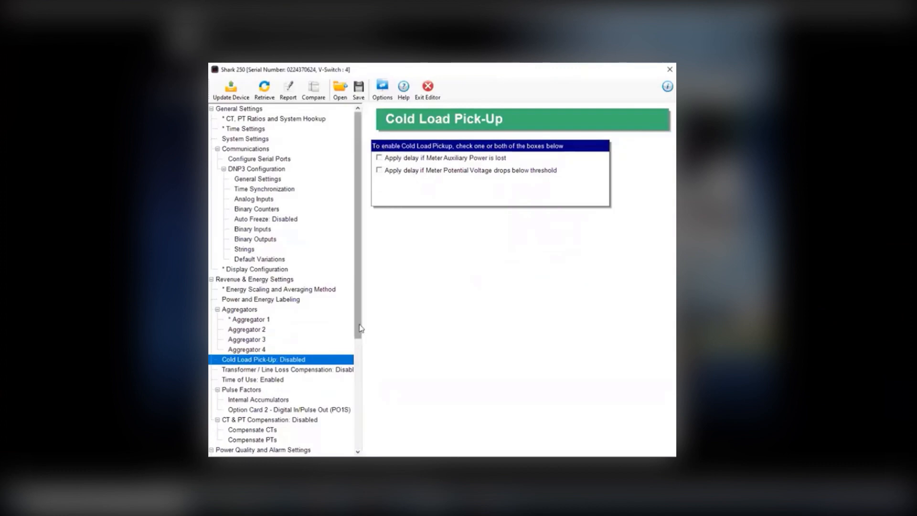
scroll(358, 337, "down", 2)
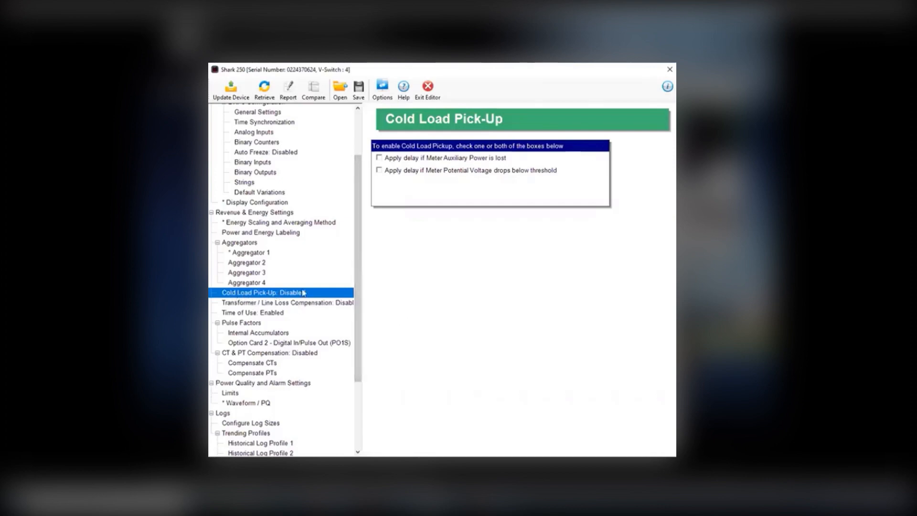
left_click_drag(361, 275, 360, 306)
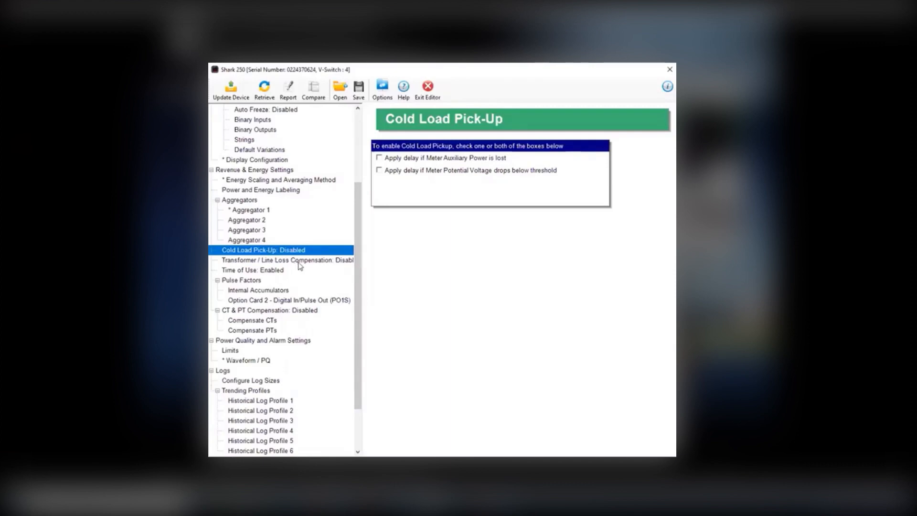
left_click(279, 262)
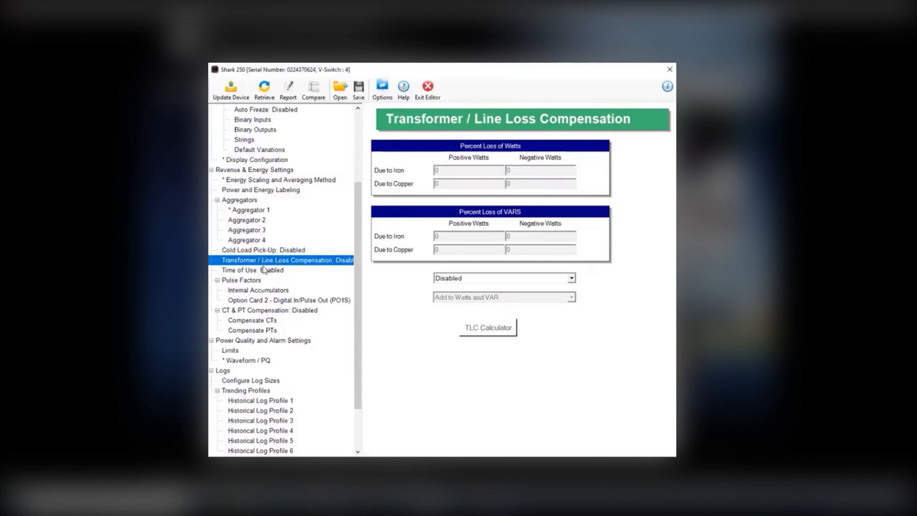
left_click(263, 272)
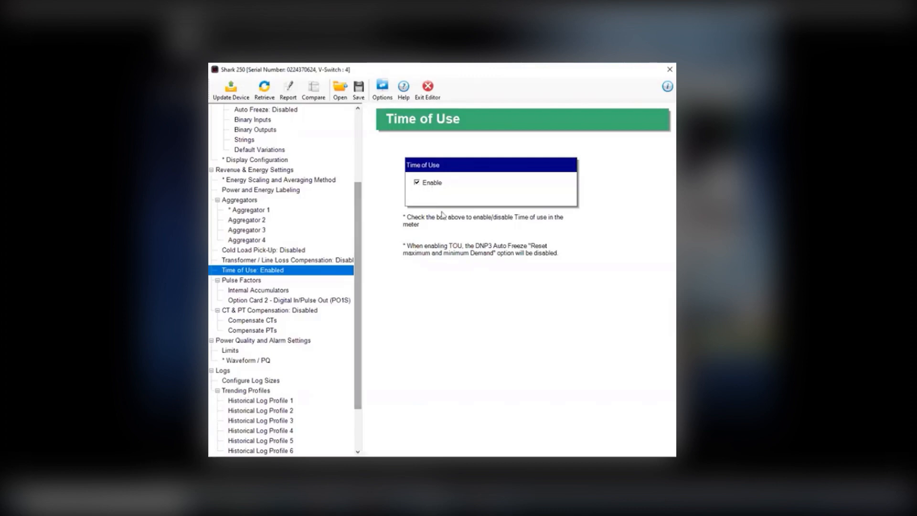
Review the internal accumulator pulse factors and the Option Card 2 pulse outputs, including the energy channels available for output 1
left_click(248, 291)
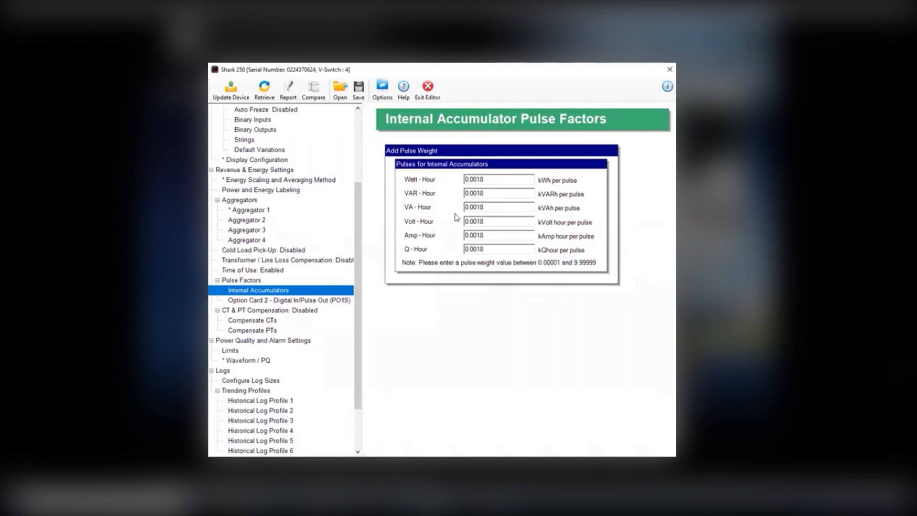
left_click(286, 300)
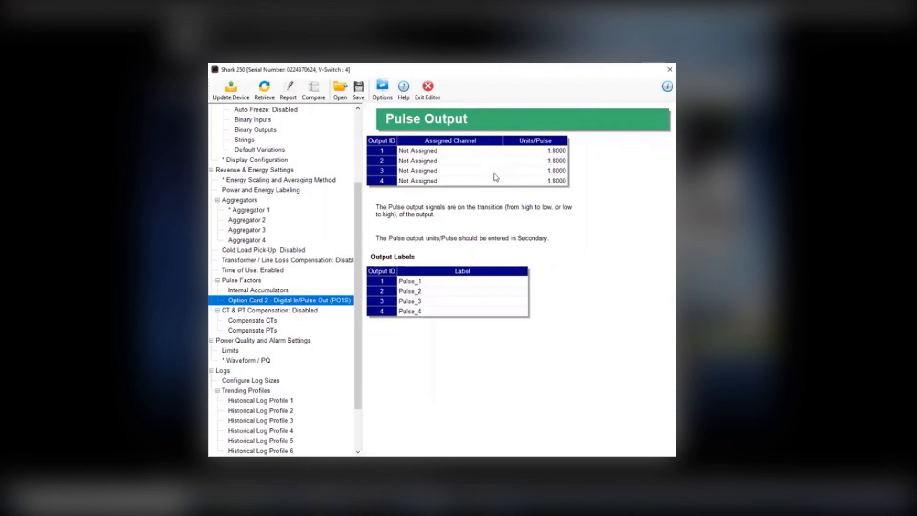
left_click(417, 282)
left_click(414, 292)
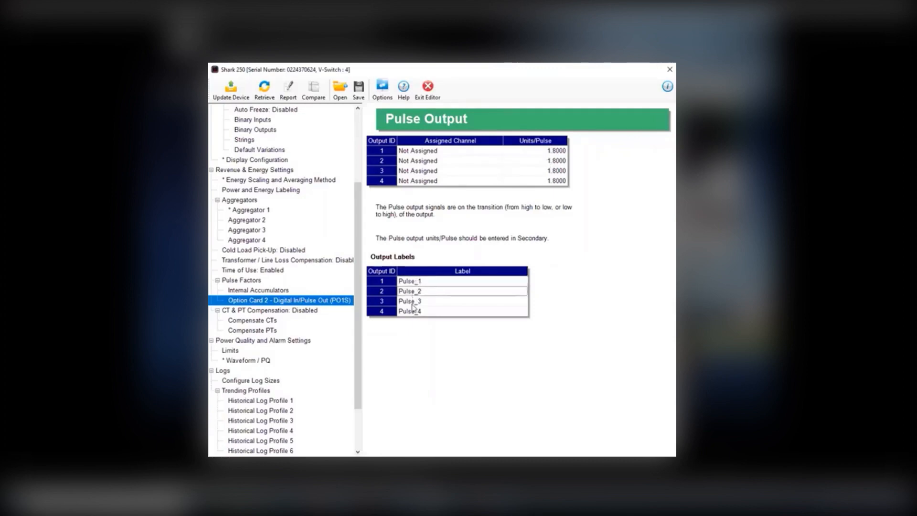
double_click(436, 152)
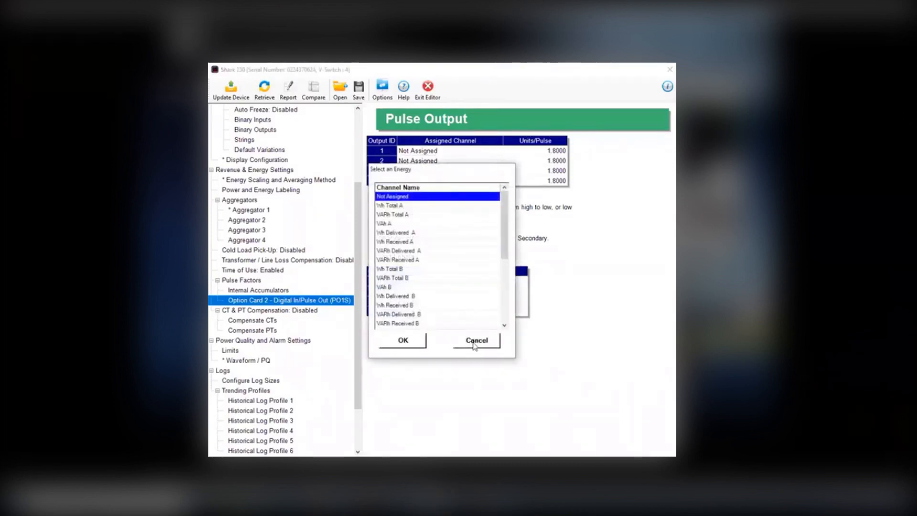
left_click(471, 341)
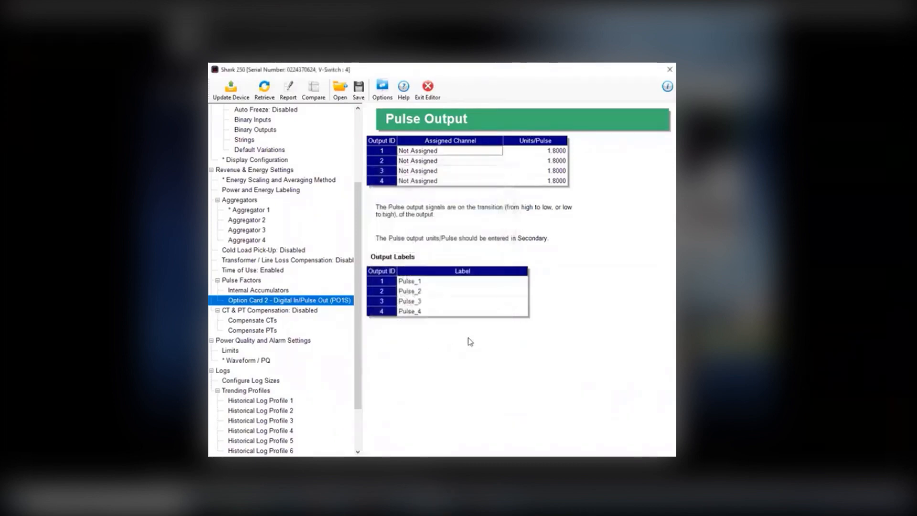
left_click(414, 282)
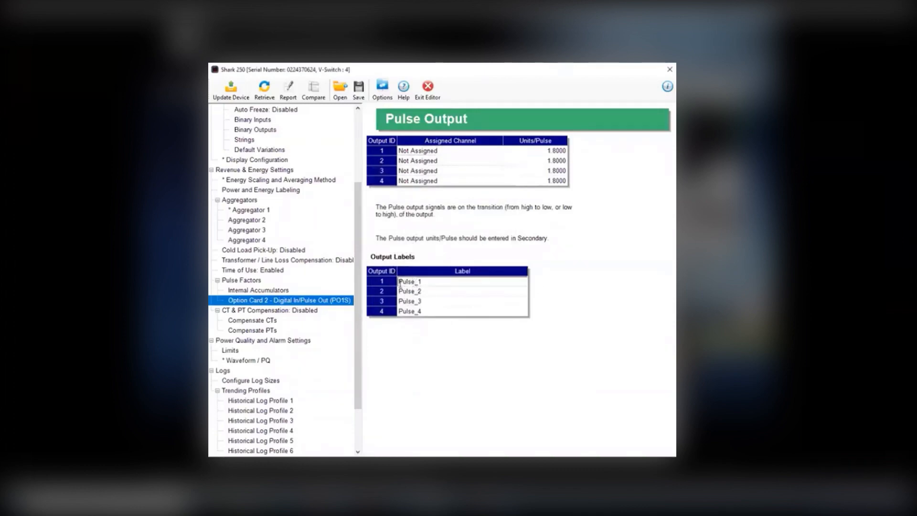
Examine the CT compensation tables for phases A, B and C
left_click(295, 310)
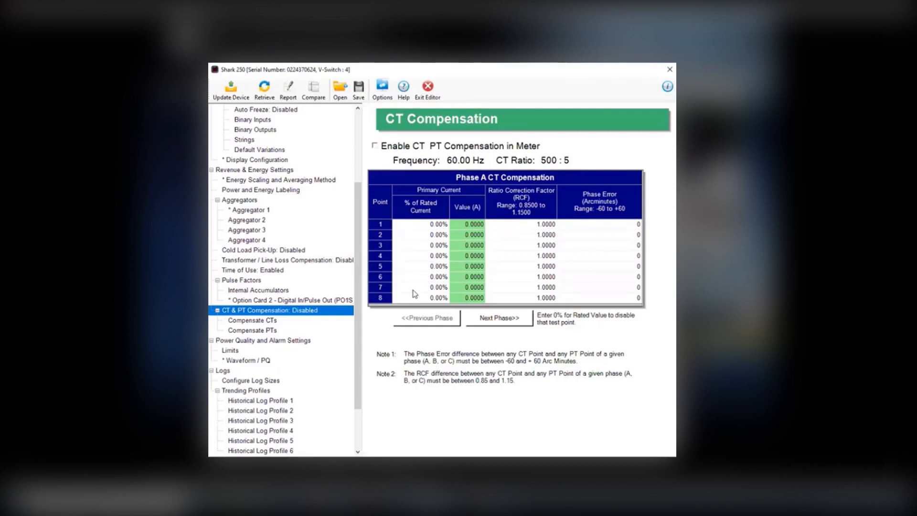
left_click(504, 323)
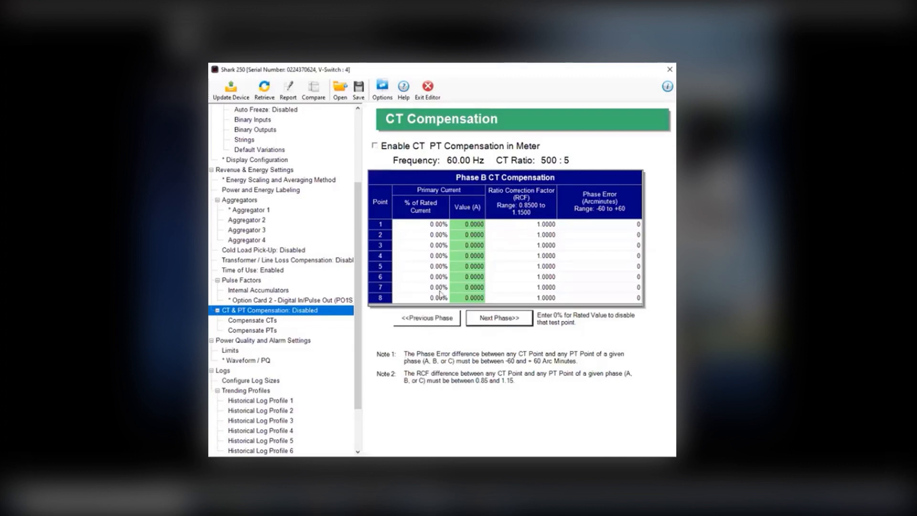
left_click(437, 317)
left_click(504, 323)
left_click(504, 324)
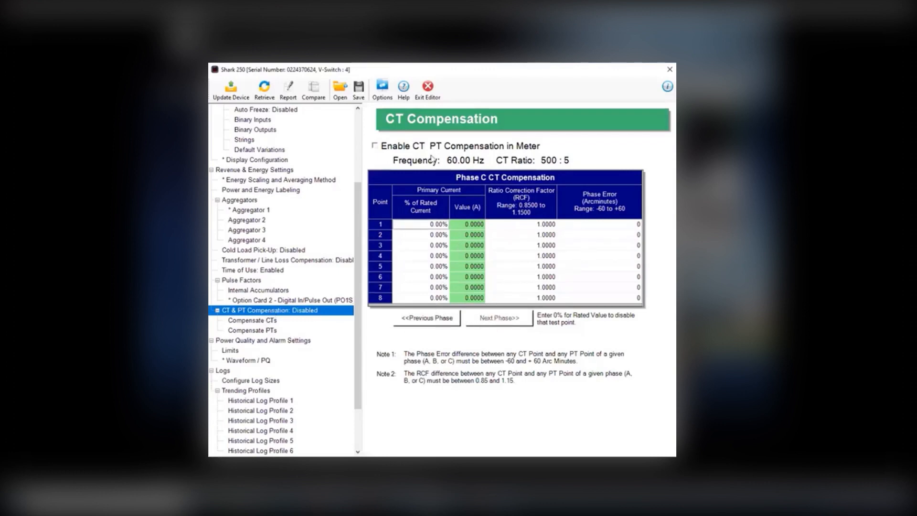
Examine the PT compensation tables for phases A, B and C
left_click(264, 330)
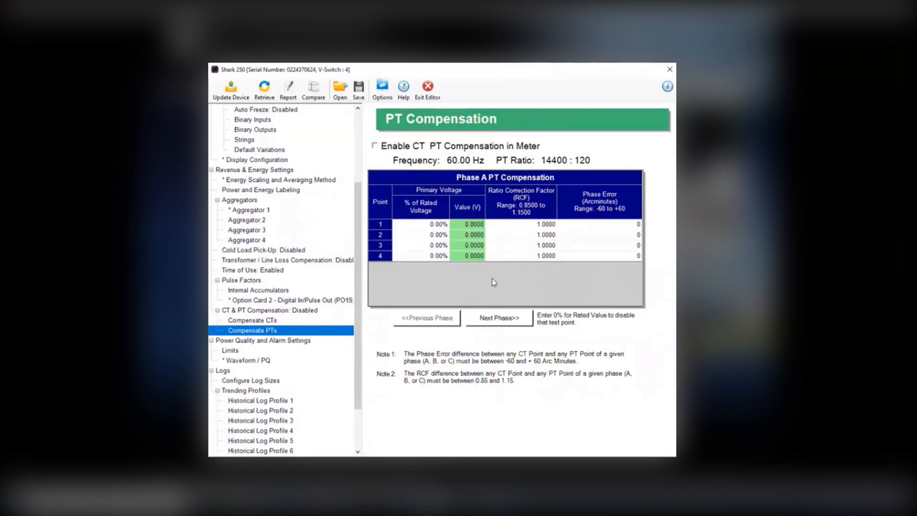
left_click(504, 322)
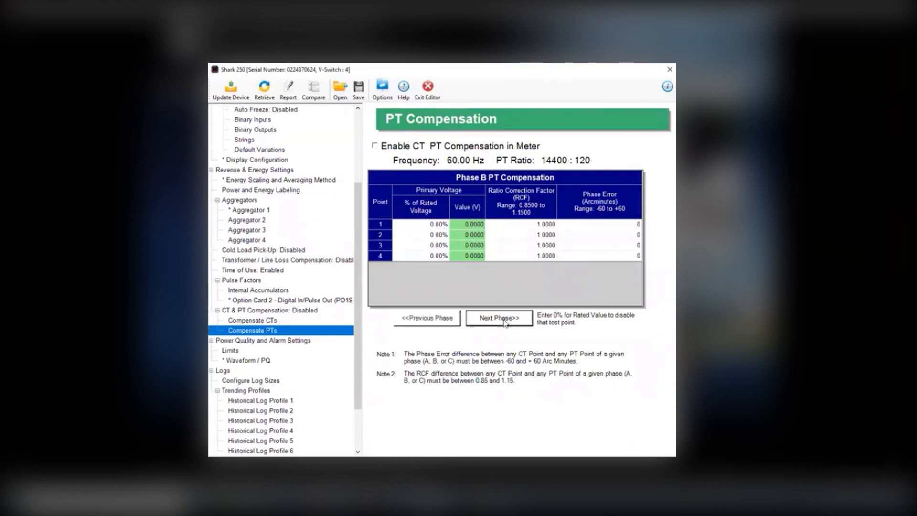
left_click(504, 324)
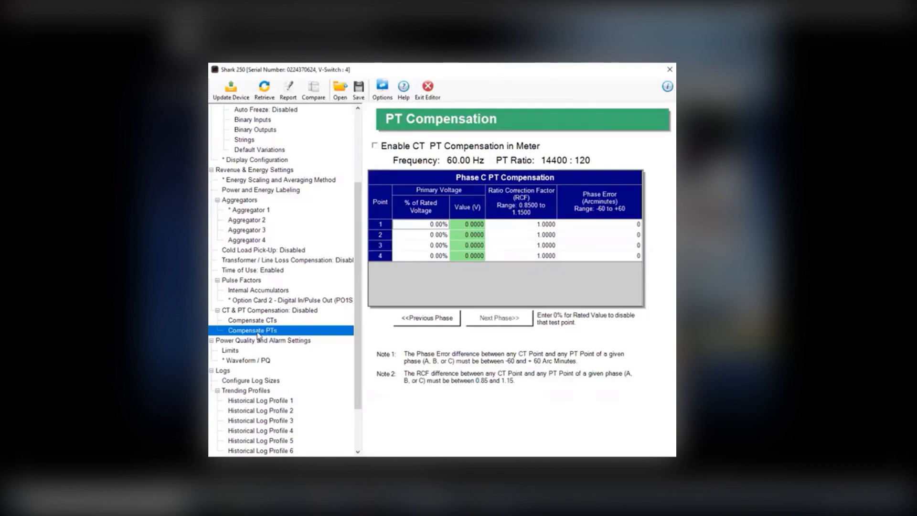
Review the limits and the waveform and power quality settings, including the capture sample rates on offer
left_click(288, 340)
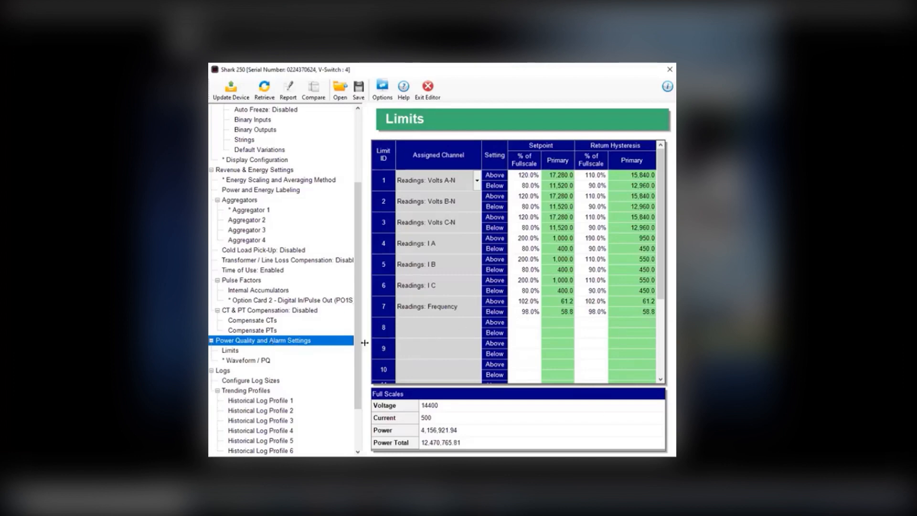
left_click(240, 361)
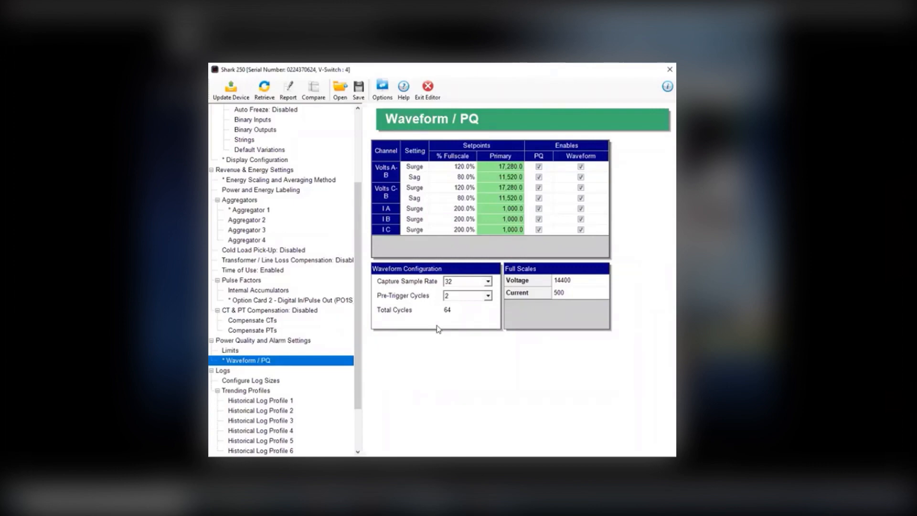
left_click(489, 282)
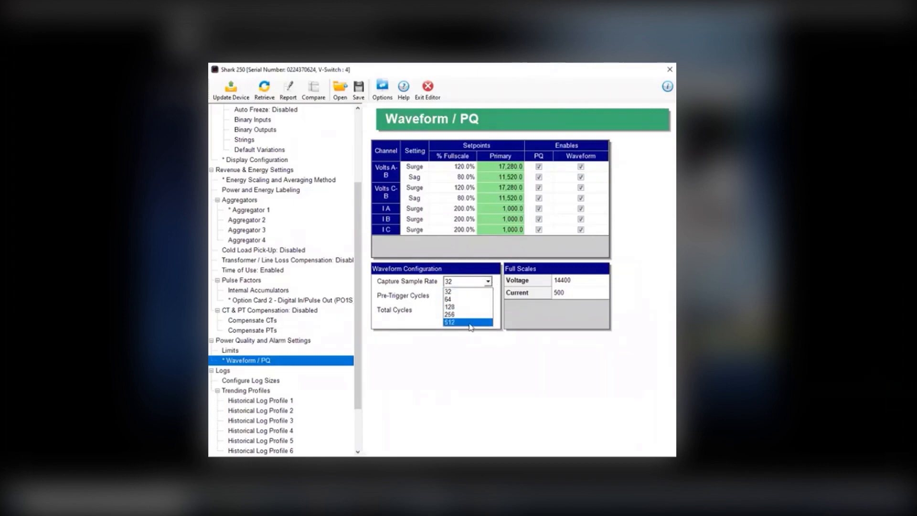
left_click(463, 279)
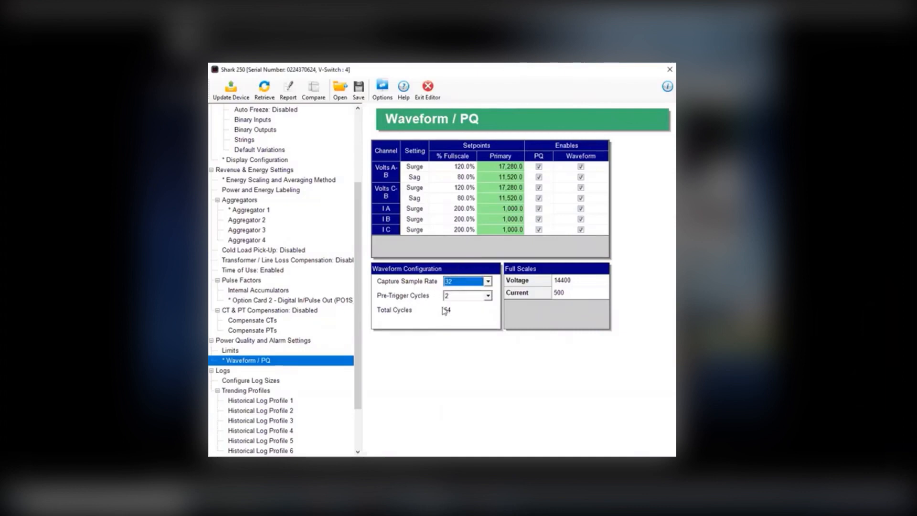
Set the waveform capture sample rate to 512 with 2 pre-trigger cycles
left_click(488, 281)
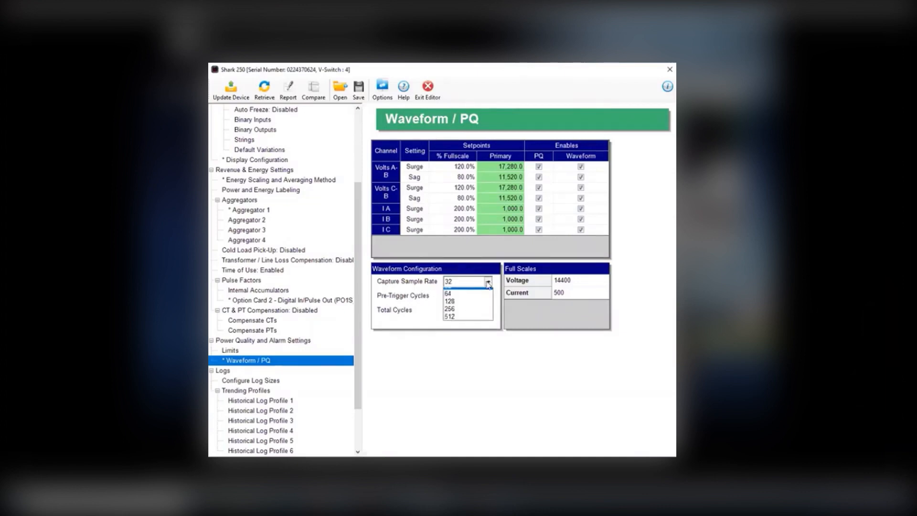
left_click(461, 322)
left_click(488, 295)
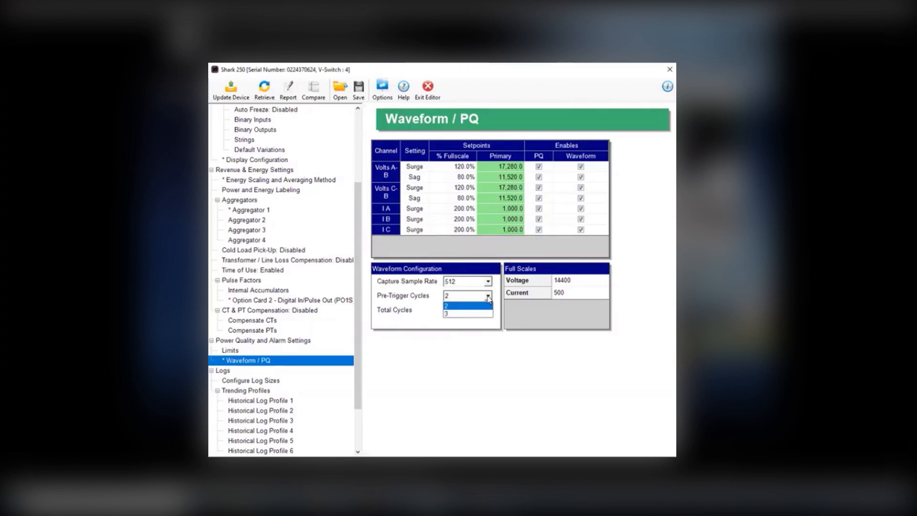
left_click(467, 285)
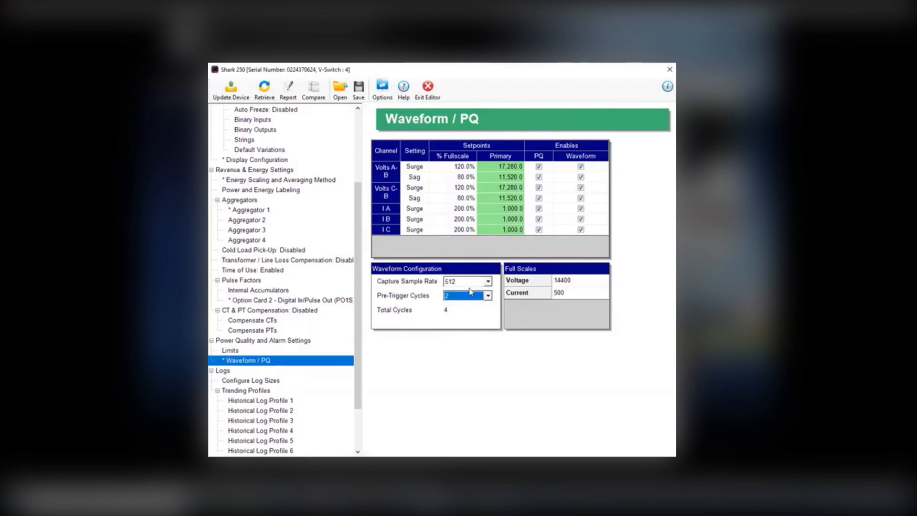
Set the waveform pre-trigger cycles to 3 and the capture sample rate to 32
left_click(488, 296)
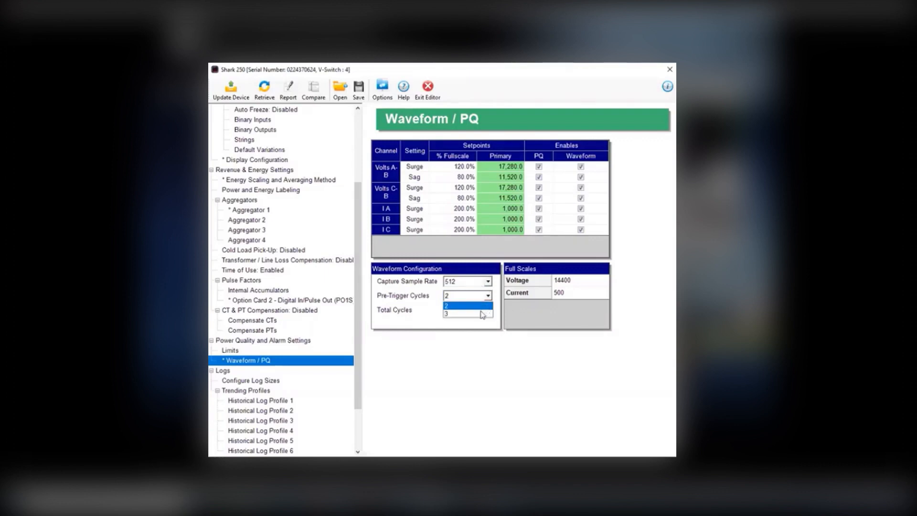
left_click(478, 313)
left_click(487, 281)
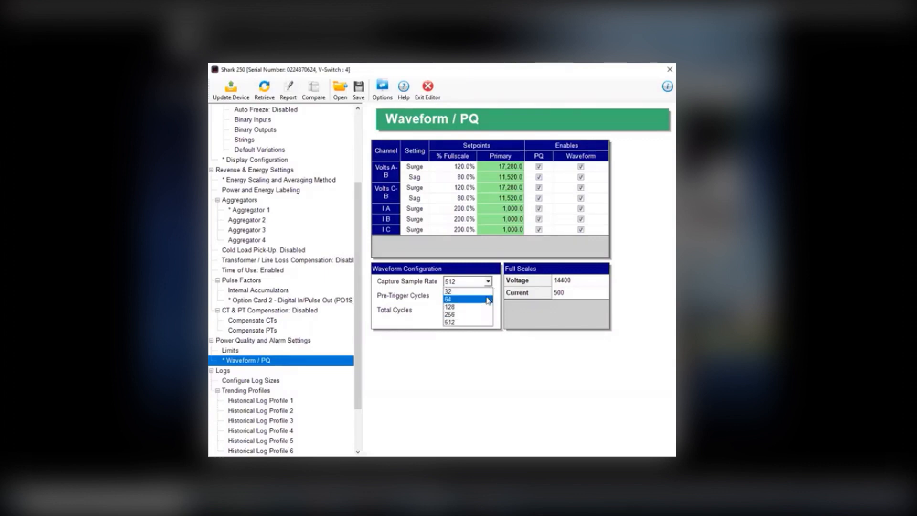
left_click(474, 293)
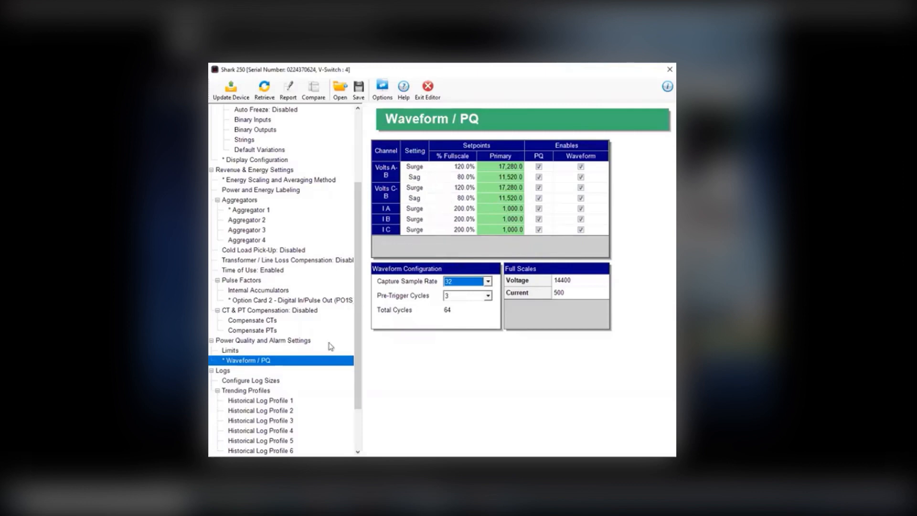
Review the log sizes and the logging intervals available for the Historical 1 log
left_click(237, 382)
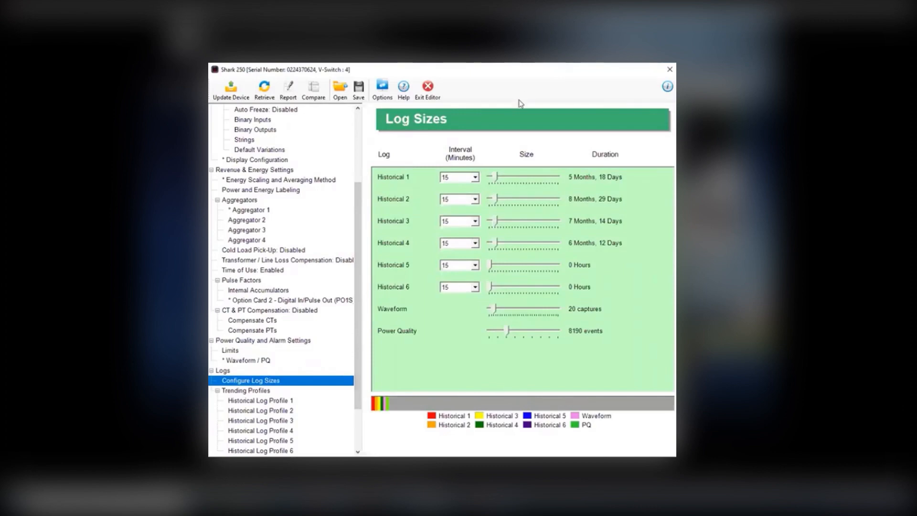
left_click(474, 177)
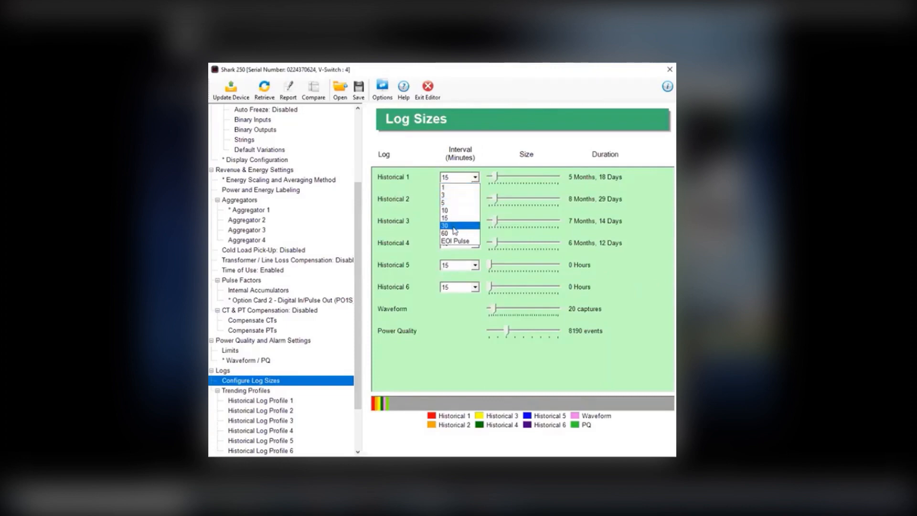
left_click(495, 149)
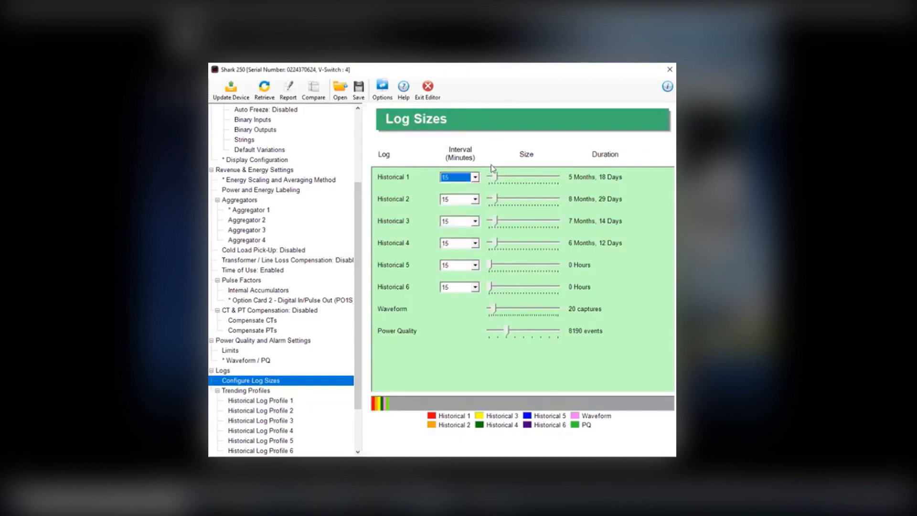
Enlarge the Historical 1 to 4 logs to durations of about 22, 35, 29 and 31 months, and size Historical 5 and 6 to zero
mouse_move(496, 176)
left_mouse_down()
mouse_move(523, 177)
mouse_move(481, 185)
left_mouse_up()
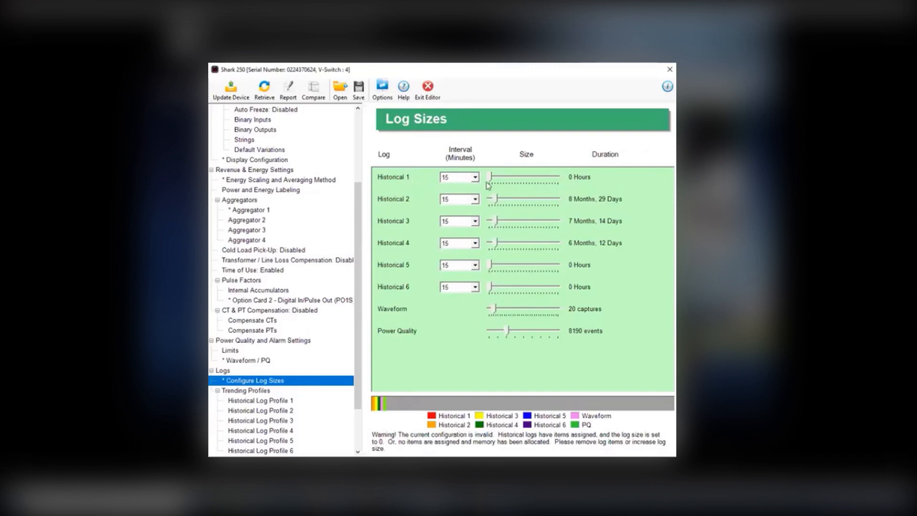
left_click_drag(489, 180, 528, 179)
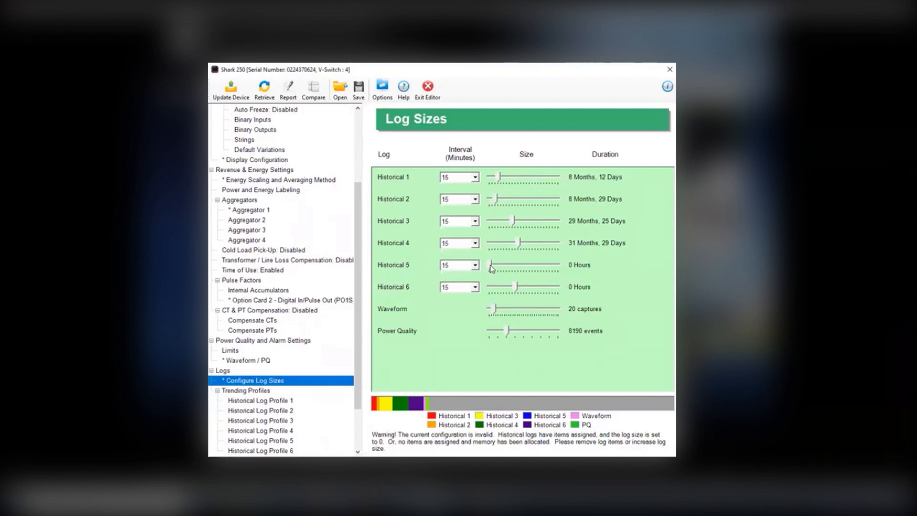
left_click_drag(492, 269, 520, 267)
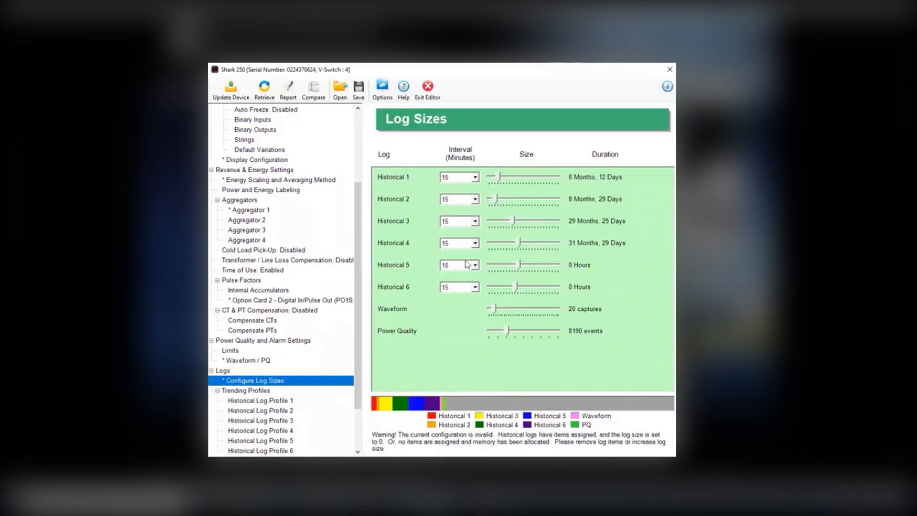
left_click_drag(520, 267, 491, 266)
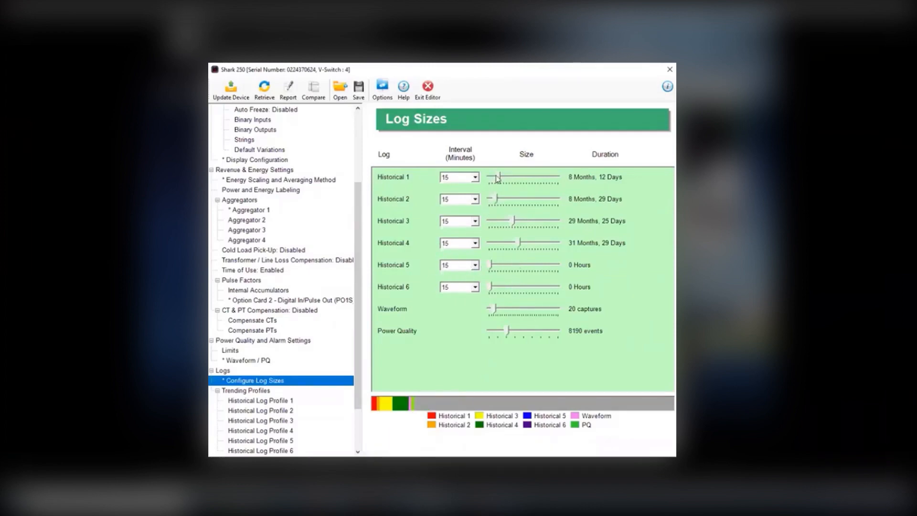
left_click_drag(497, 178, 513, 199)
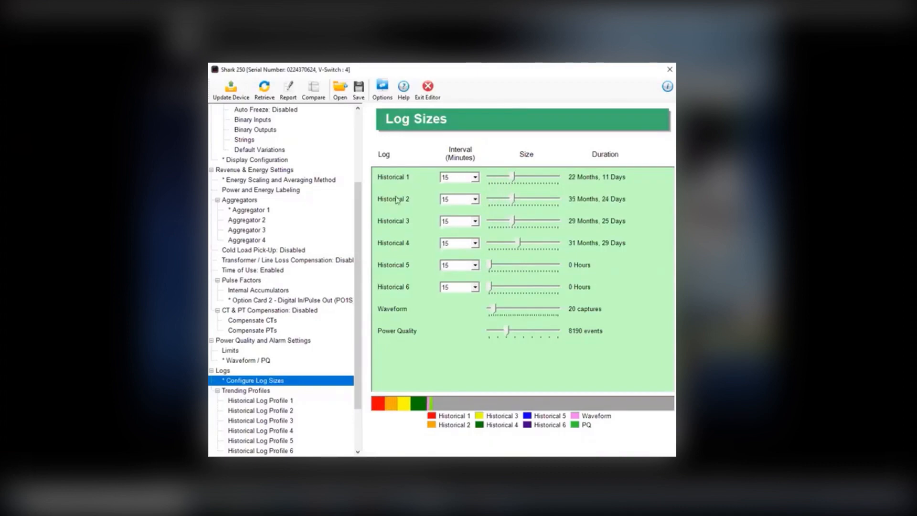
Examine the configured log items of Historical Log Profiles 1 through 5
left_click(268, 402)
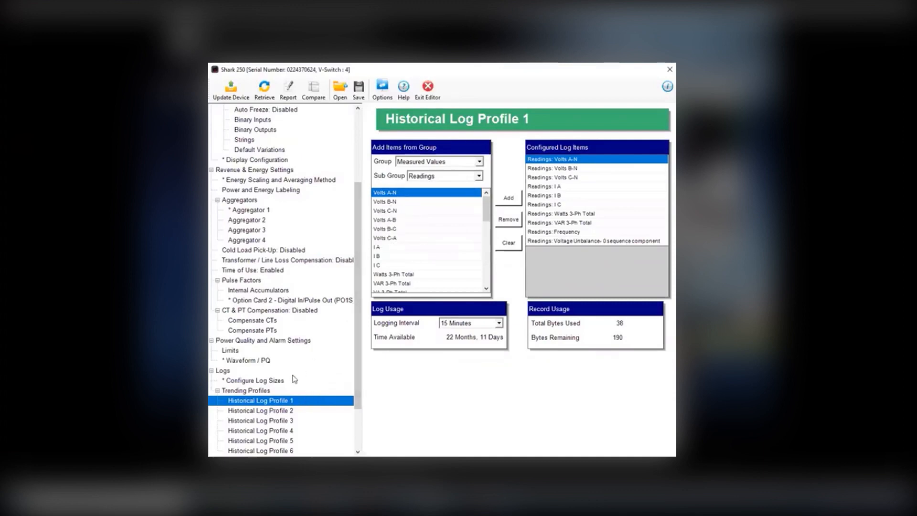
left_click(279, 411)
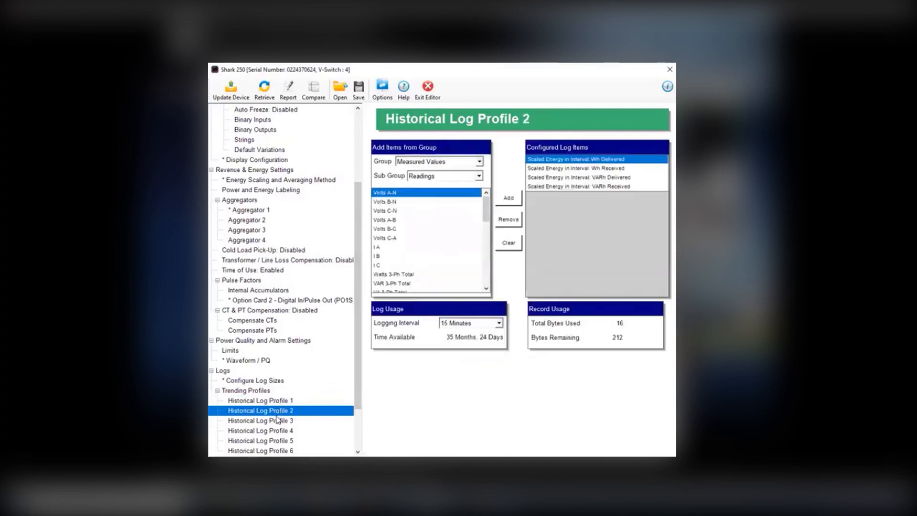
left_click(277, 420)
left_click(278, 431)
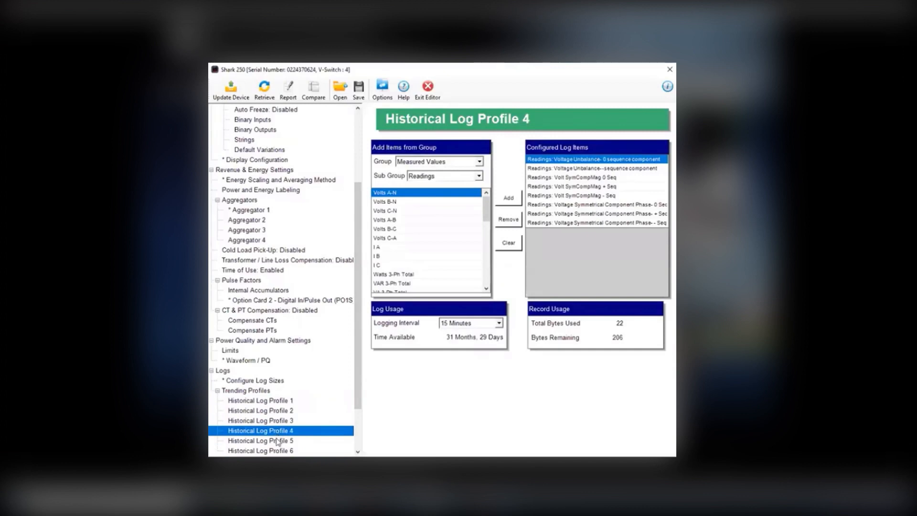
left_click(278, 441)
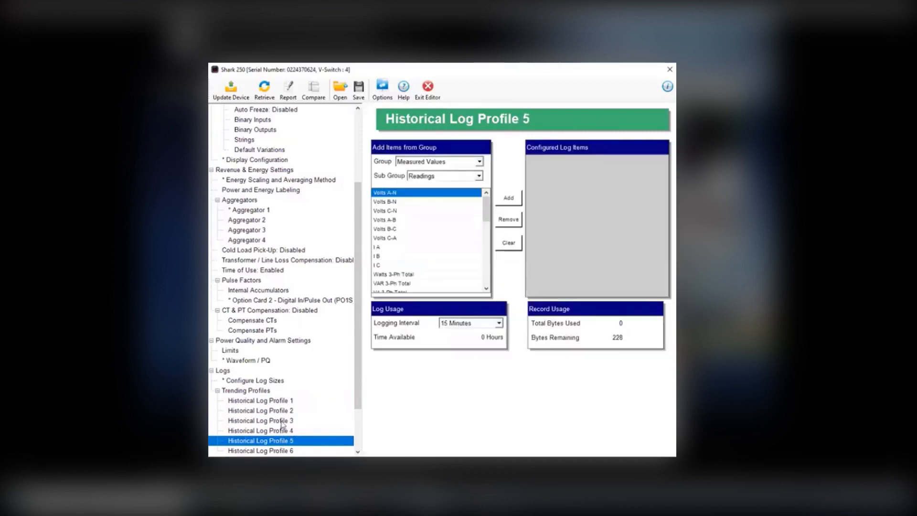
Recheck the items of Historical Log Profiles 1 through 4 and compare Profile 1 with the configured log sizes
left_click(282, 401)
left_click(284, 411)
left_click(285, 419)
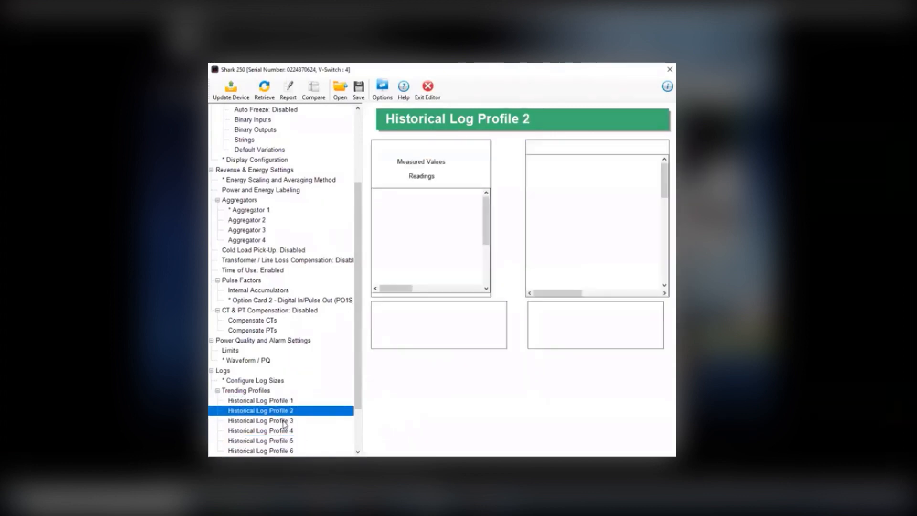
left_click(282, 431)
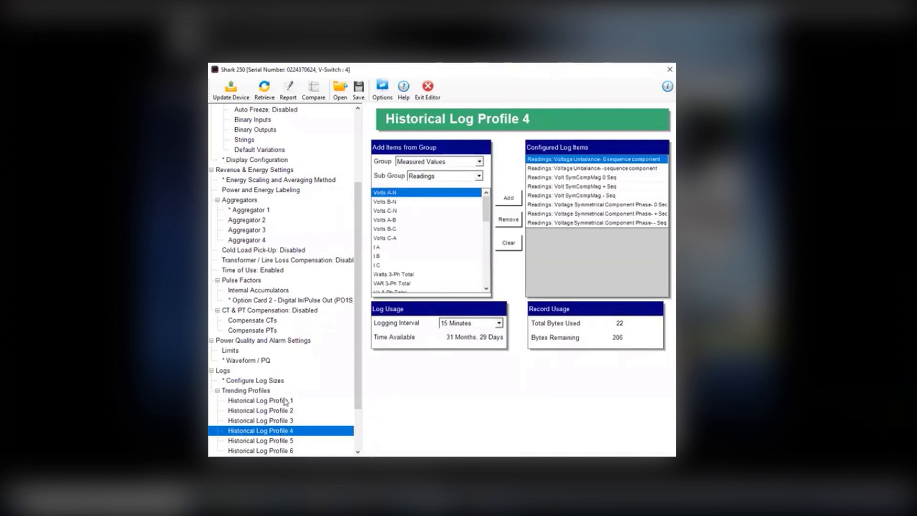
left_click(268, 401)
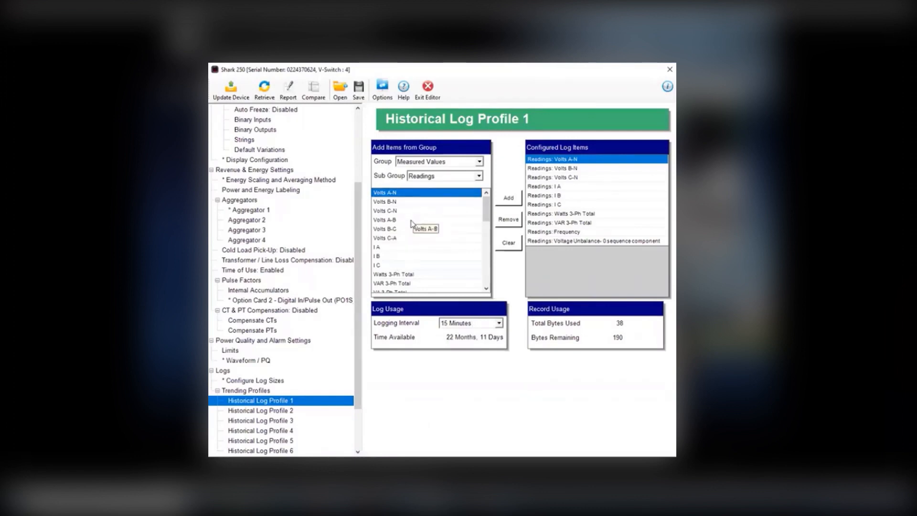
left_click(254, 381)
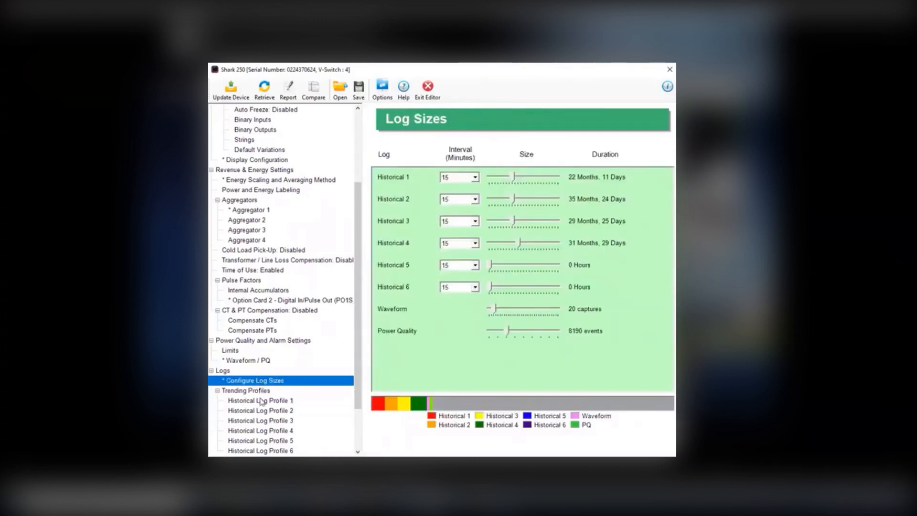
left_click(261, 401)
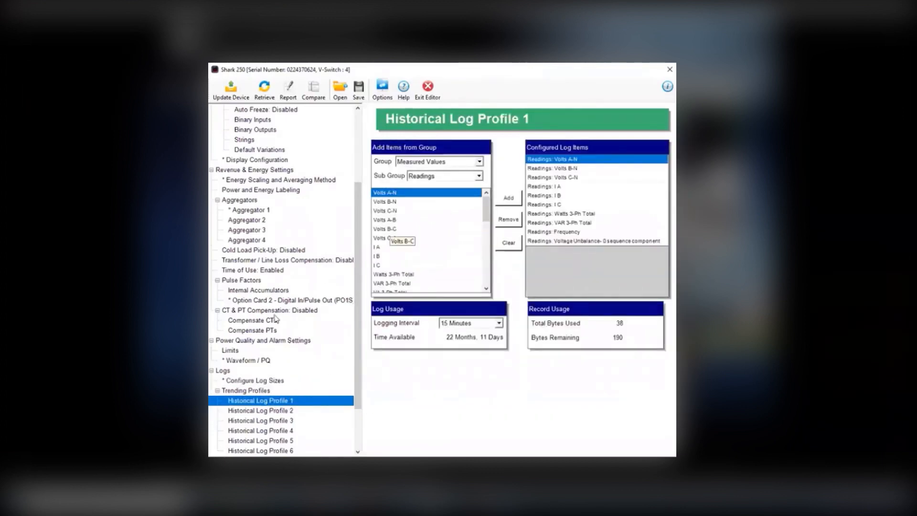
Examine the watt-hour and VAR-hour interval energy items configured in Historical Log Profile 2
left_click(281, 410)
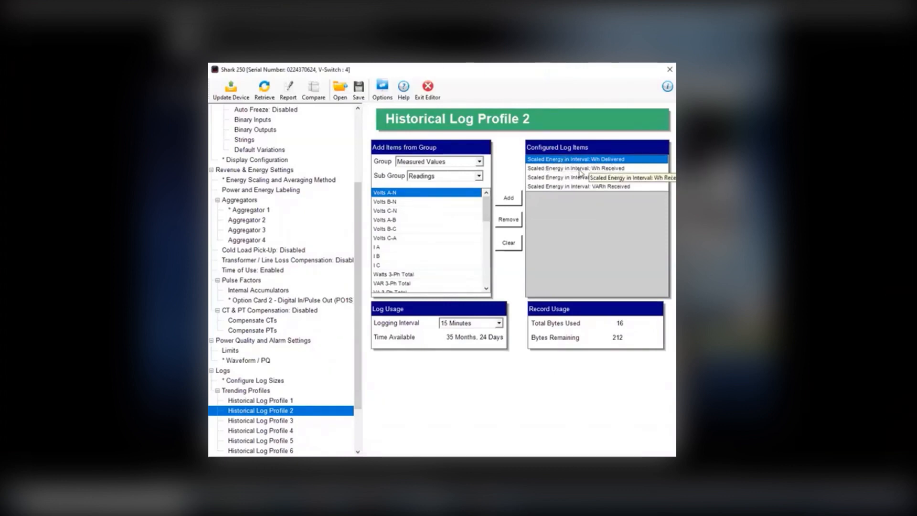
left_click(603, 169)
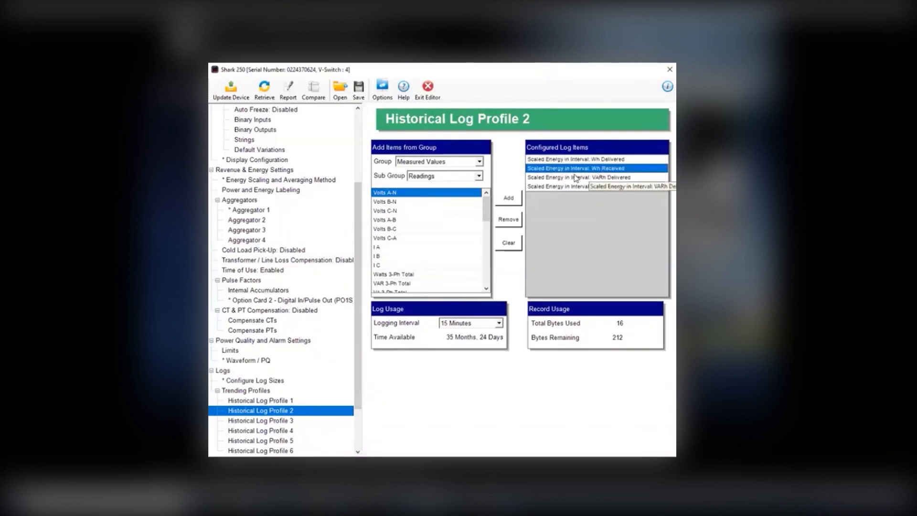
left_click(568, 186)
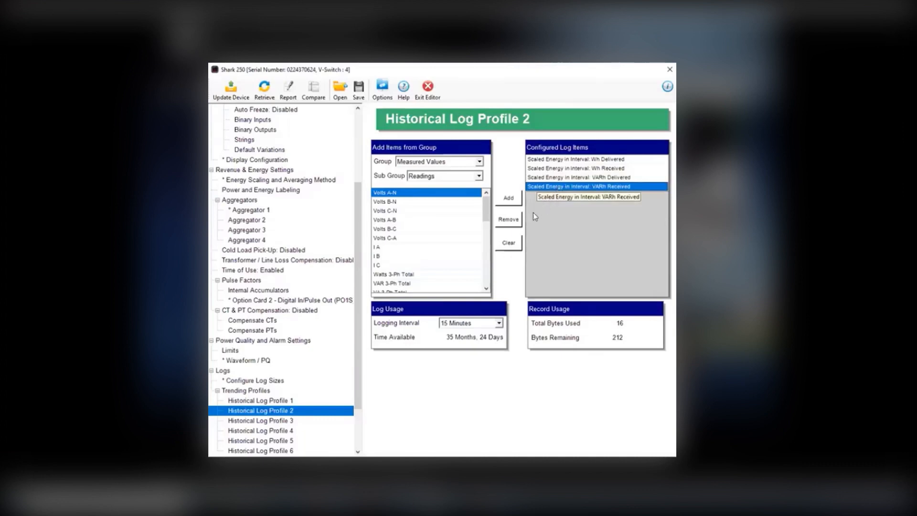
Browse the Energy group's available items for Historical Log Profile 2 and select the Scaled Energy in Interval subgroup
left_click(479, 164)
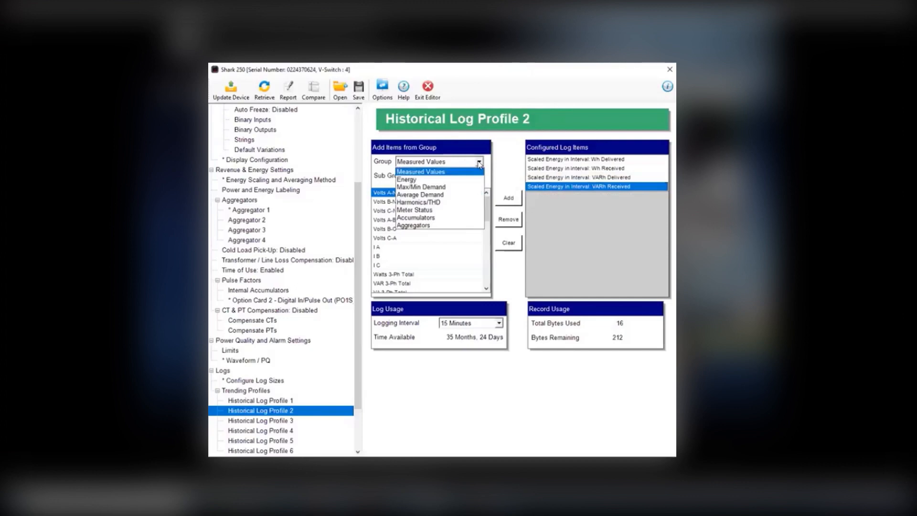
left_click(466, 179)
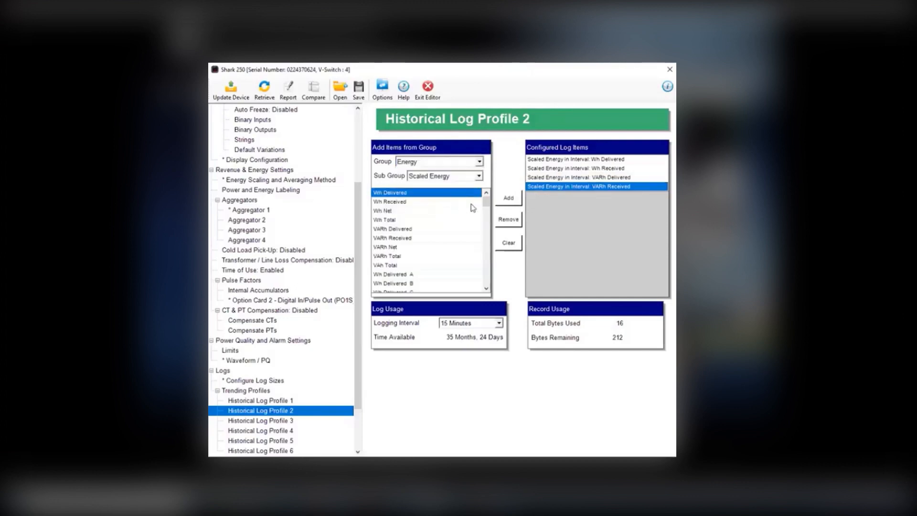
left_click_drag(481, 200, 459, 199)
left_click(478, 176)
left_click(452, 188)
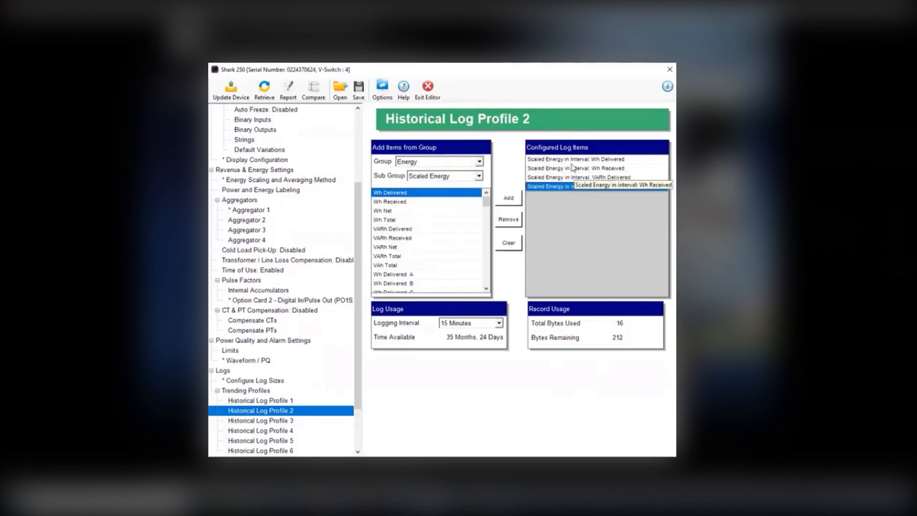
left_click(478, 176)
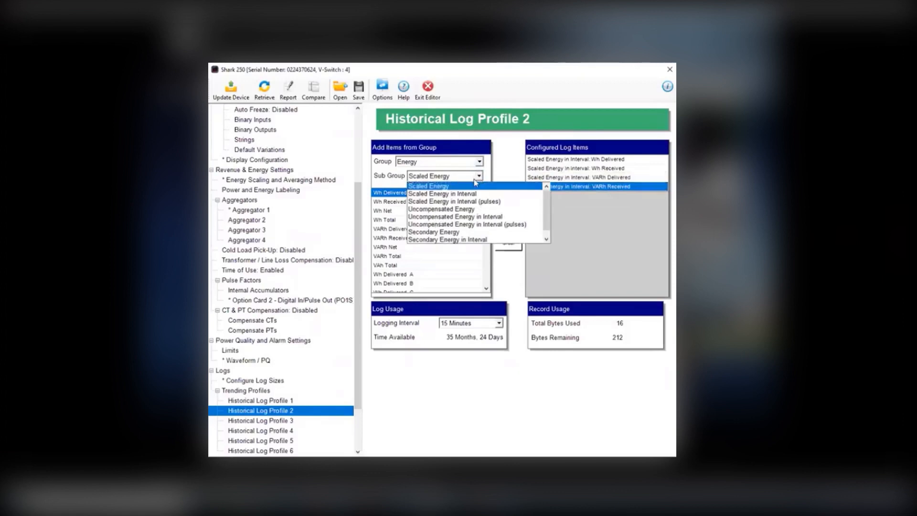
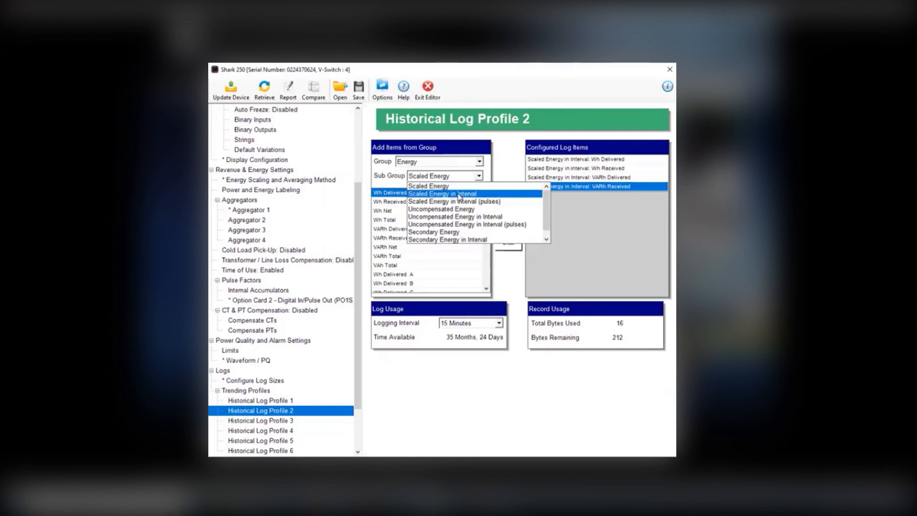
left_click(459, 194)
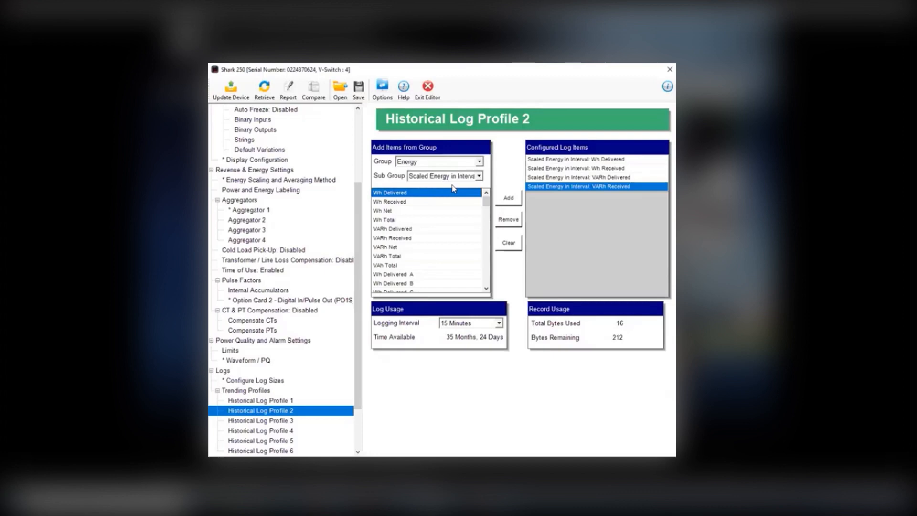
Examine the Energy subgroup choices, including Scaled Energy in Interval (pulses), uncompensated and secondary energy
left_click(477, 177)
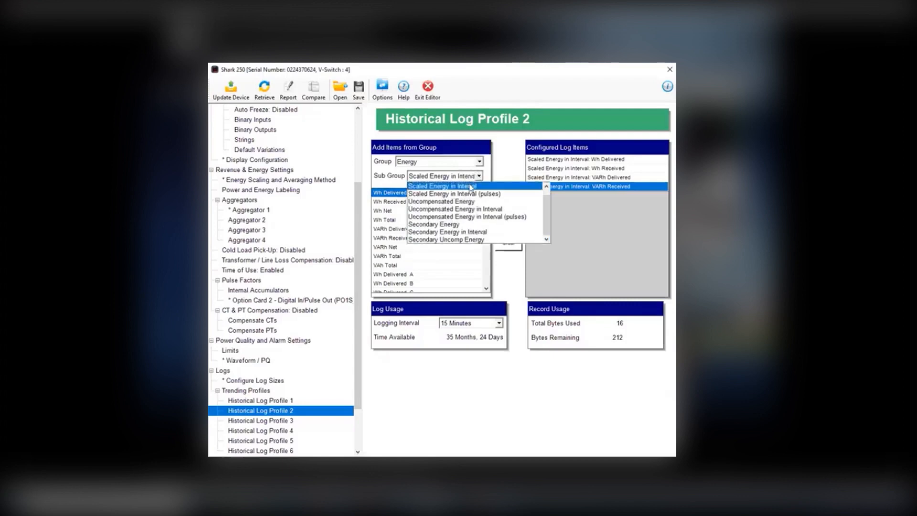
left_click(468, 194)
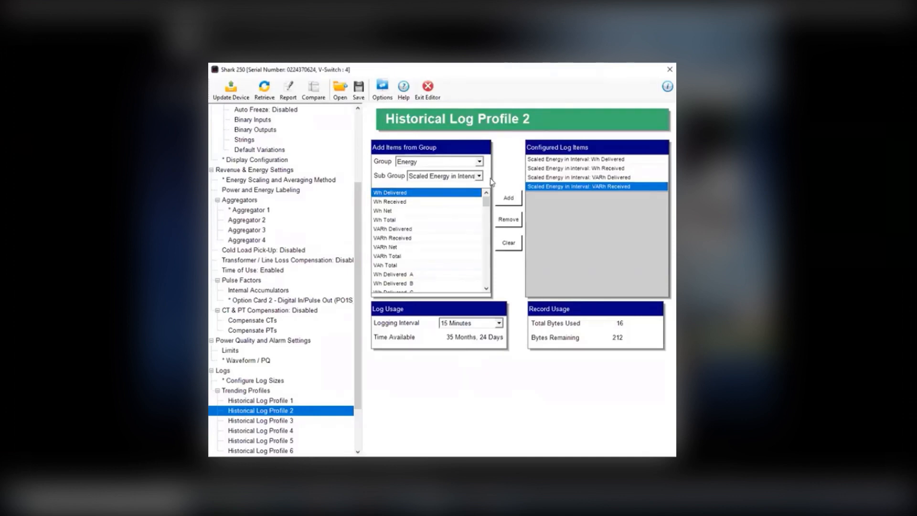
left_click(479, 175)
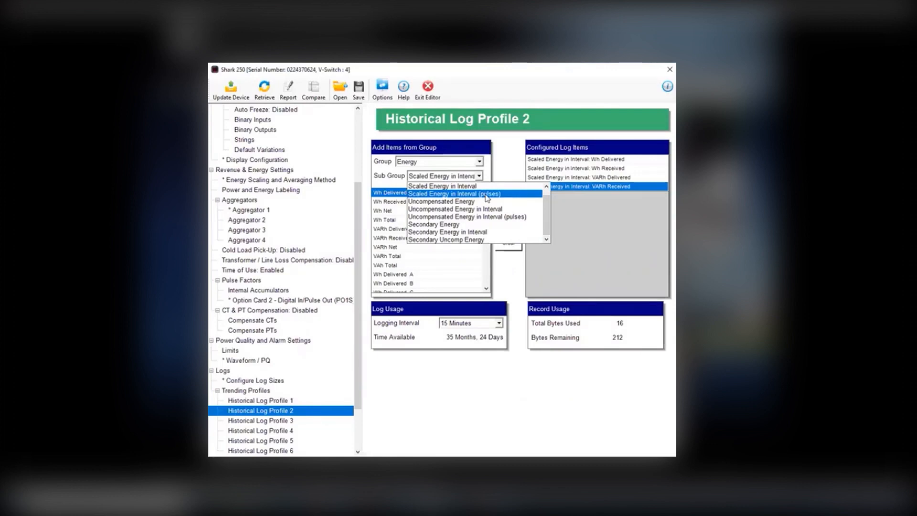
left_click(487, 194)
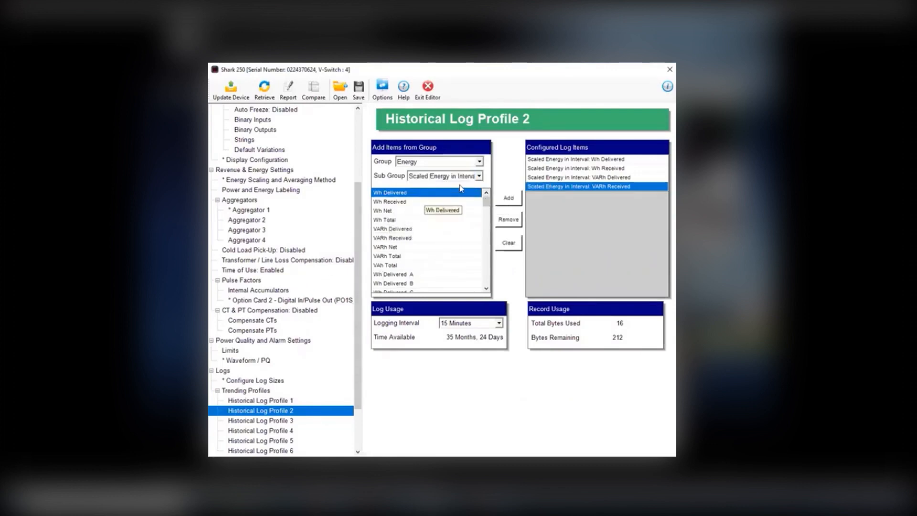
left_click(479, 176)
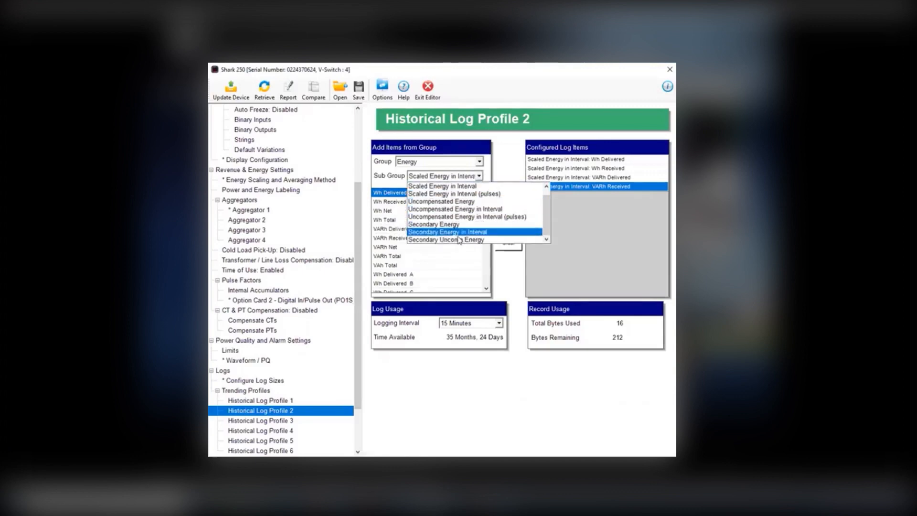
left_click(462, 186)
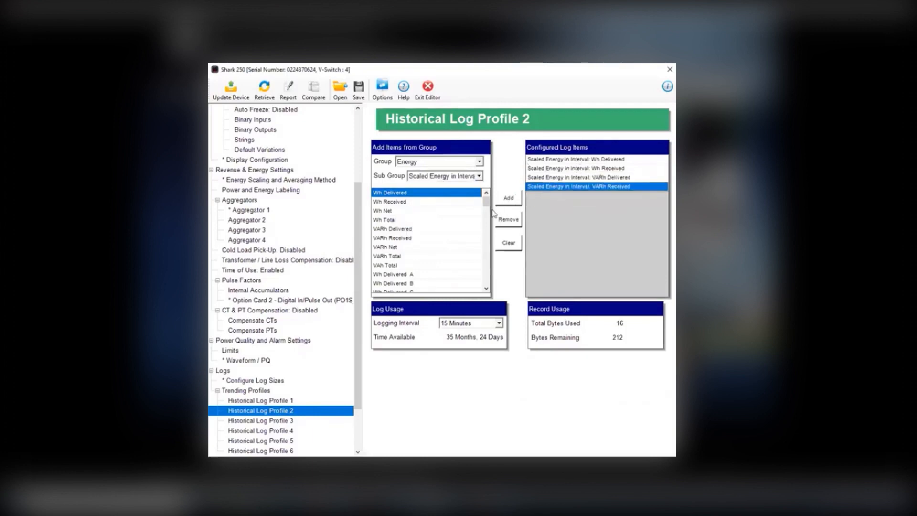
left_click(480, 178)
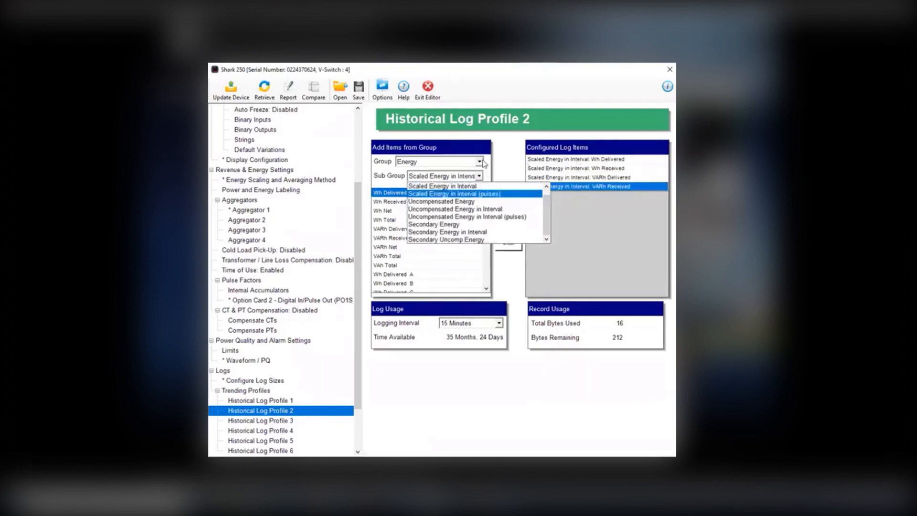
Browse the Maximums items available in the Max/Min Demand group for Historical Log Profile 2
left_click(480, 162)
left_click(480, 163)
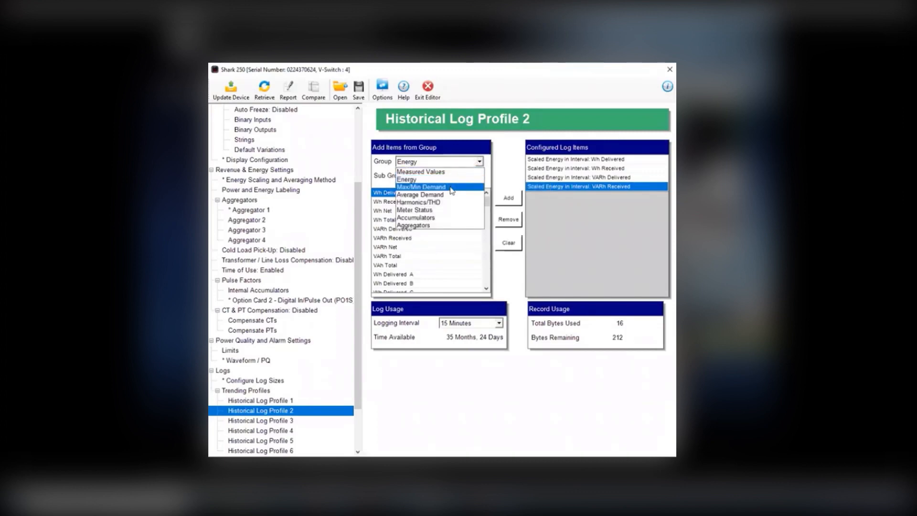
left_click(451, 187)
left_click(480, 163)
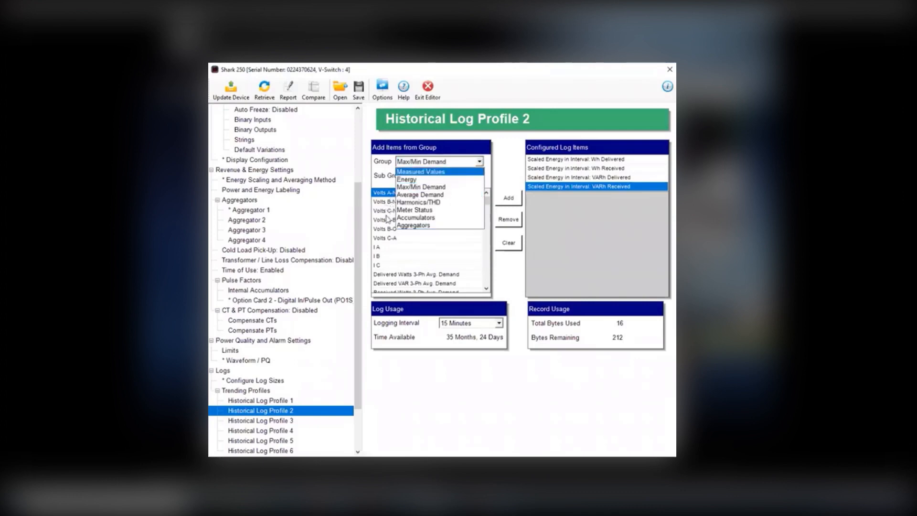
left_click(415, 260)
left_click(489, 233)
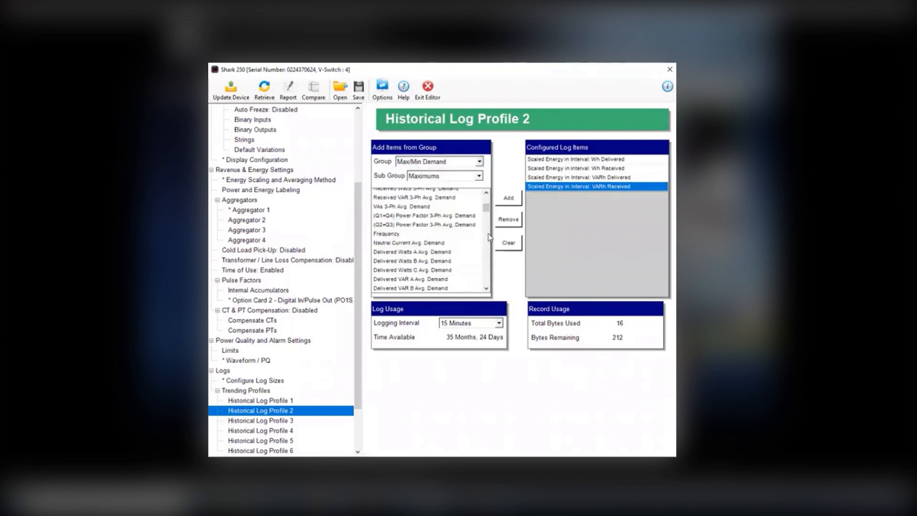
left_click_drag(488, 236, 487, 270)
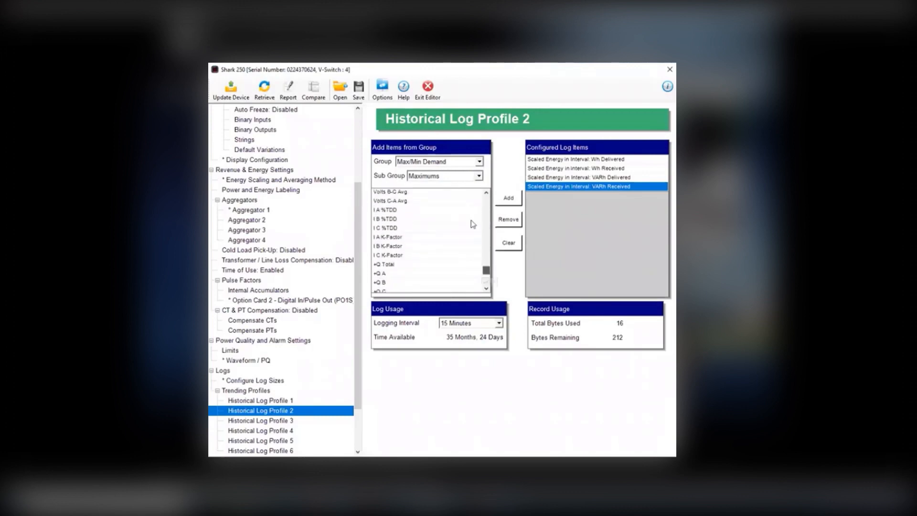
Browse the Demand items available in the Average Demand group for Historical Log Profile 2
left_click(479, 161)
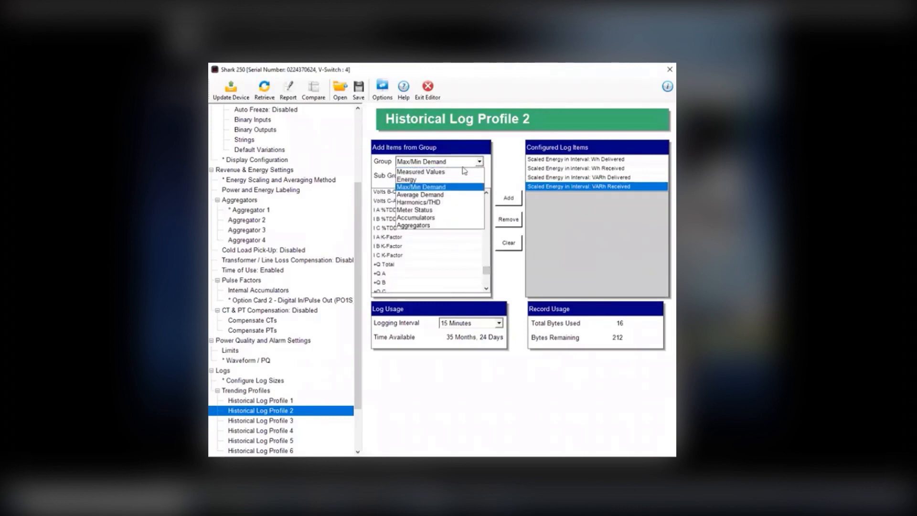
left_click(466, 195)
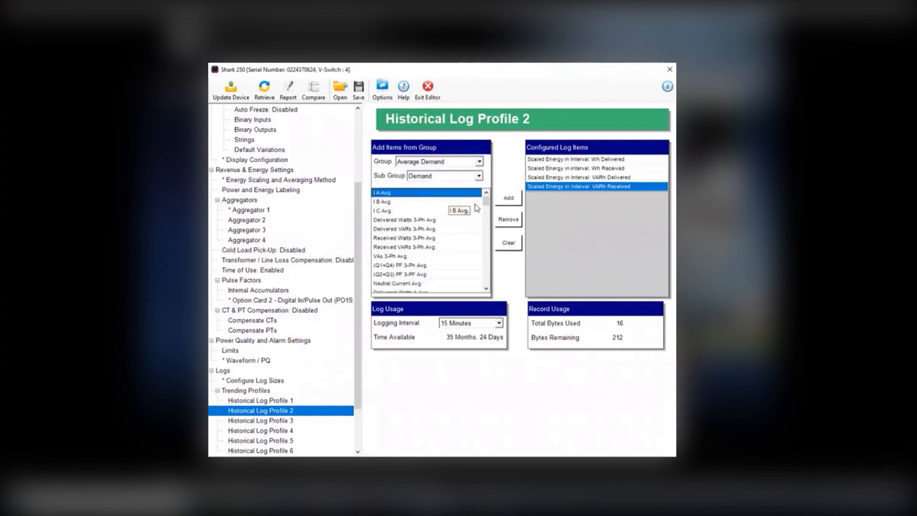
left_click(477, 211)
scroll(461, 238, "down", 6)
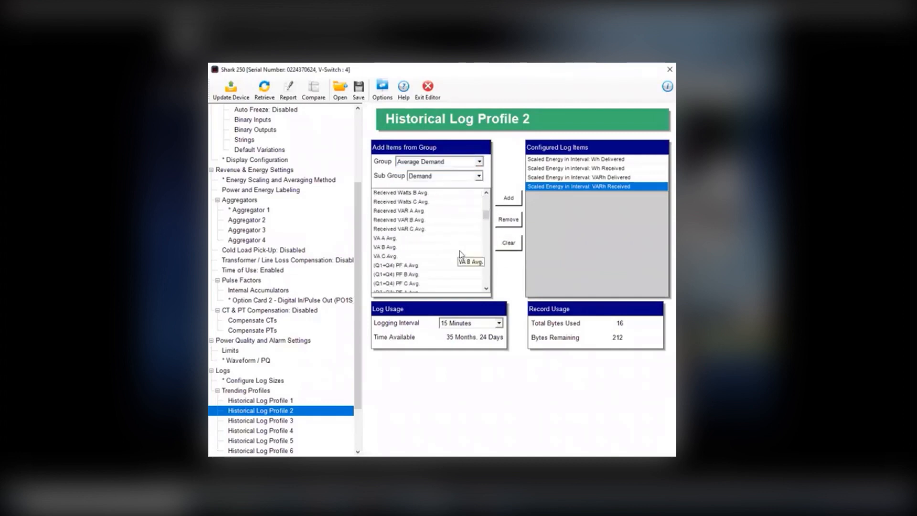
scroll(459, 251, "down", 2)
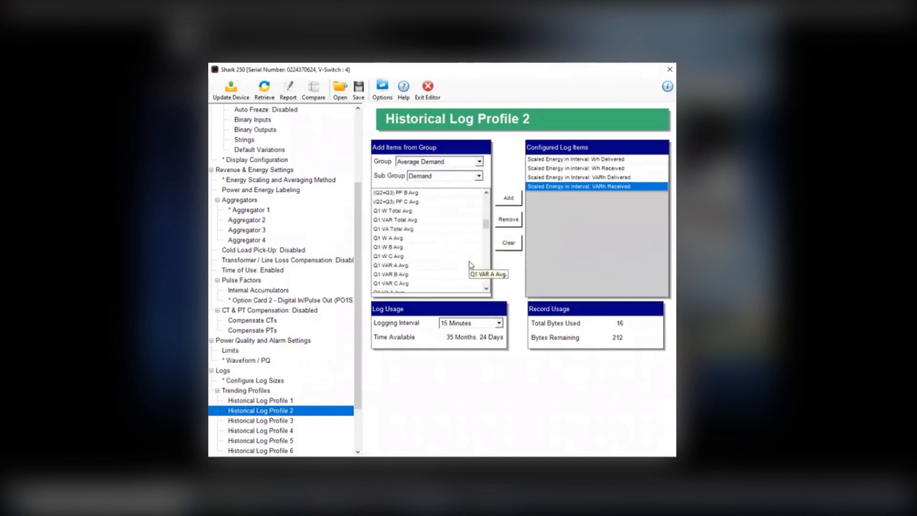
Examine the items in the Cumulative Demand and Timestamp subgroups of the Average Demand group
left_click(479, 177)
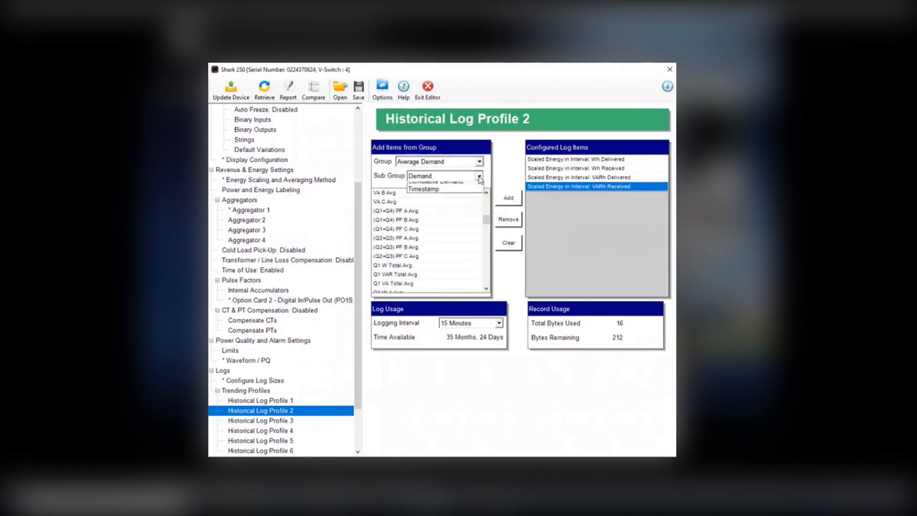
left_click(464, 184)
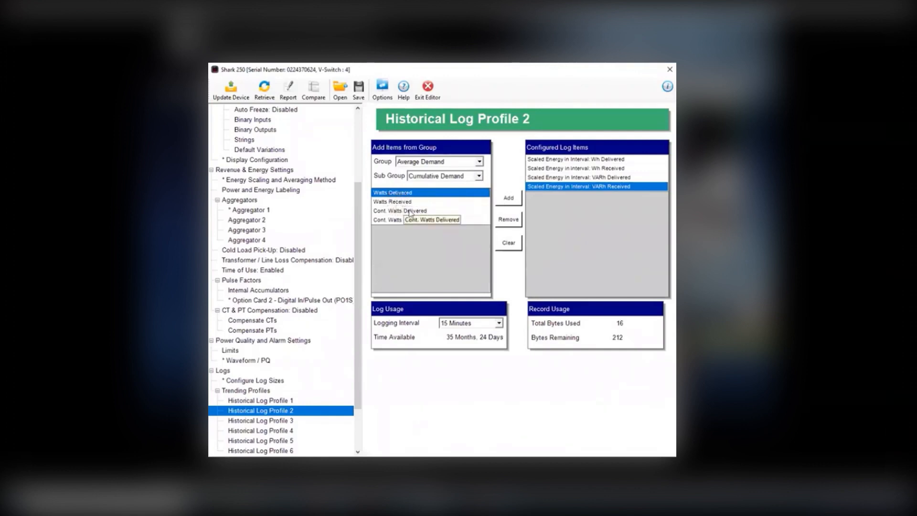
left_click(410, 211)
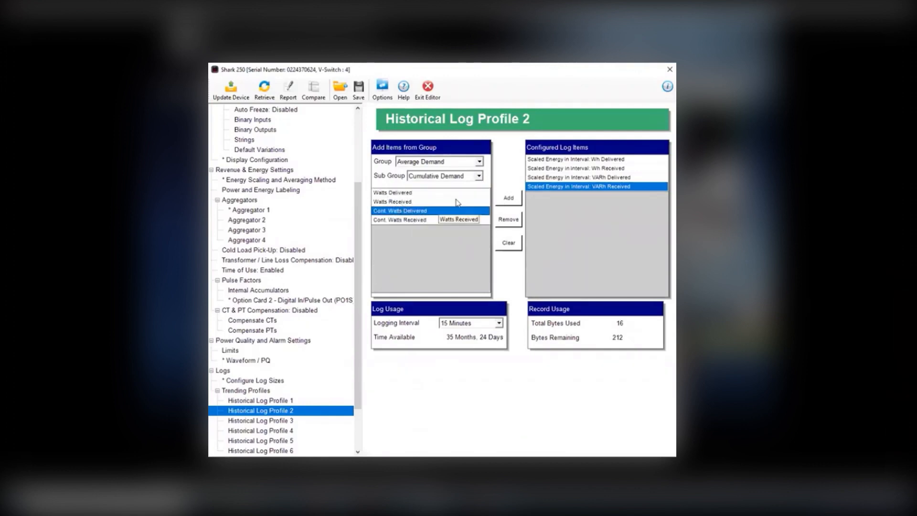
left_click(478, 176)
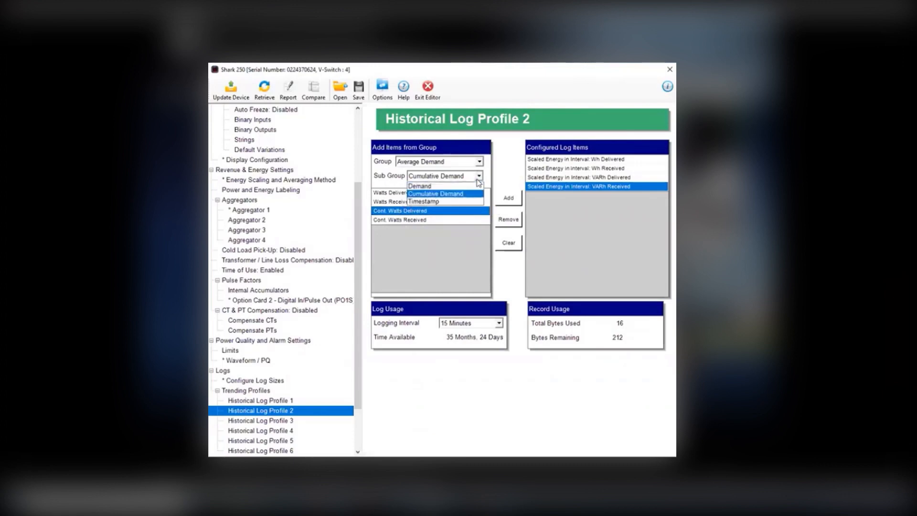
left_click(457, 202)
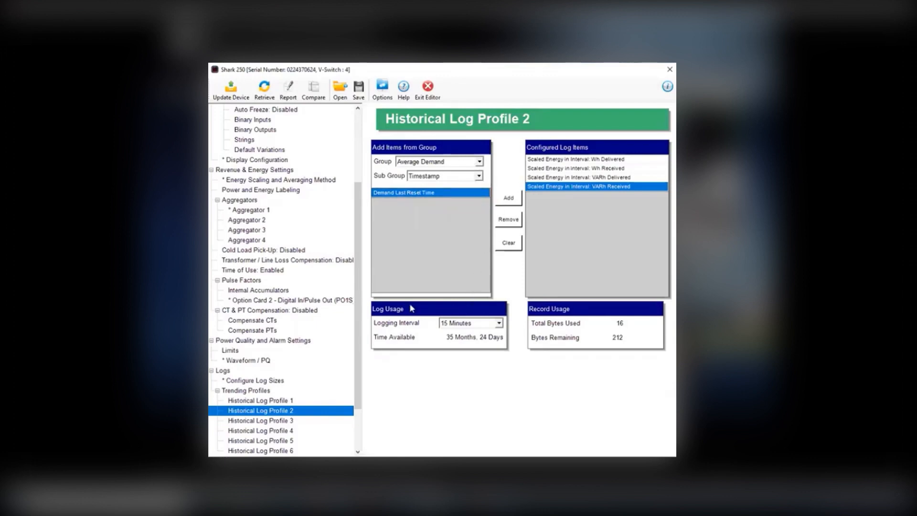
Examine the IP address and DNS settings of the Option Card 1 network card
left_click(357, 452)
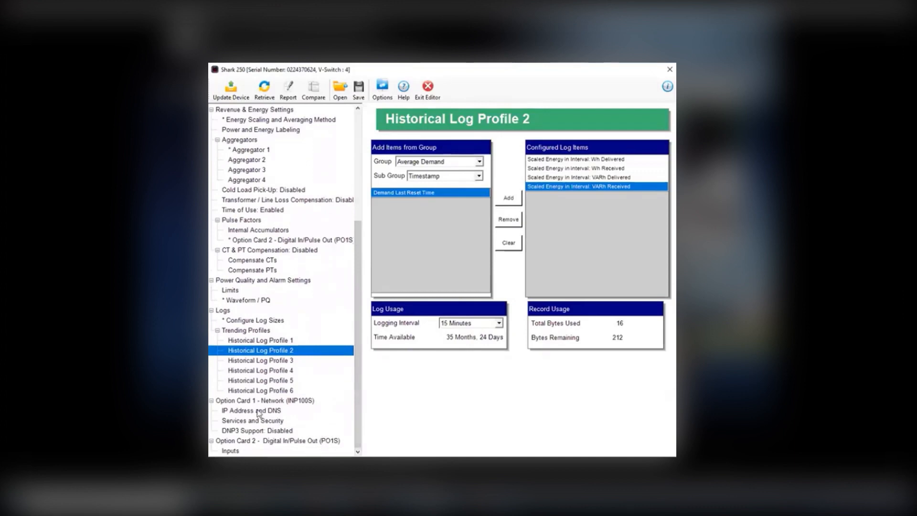
left_click(258, 411)
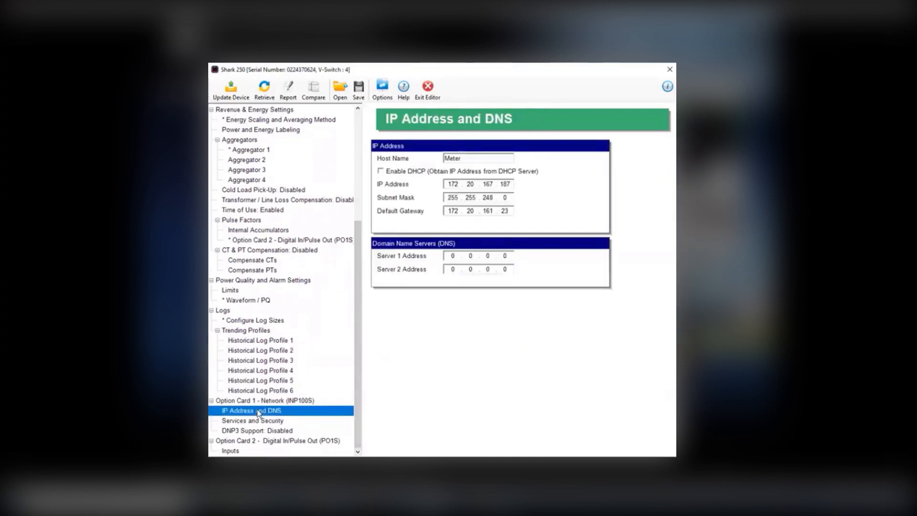
left_click(260, 403)
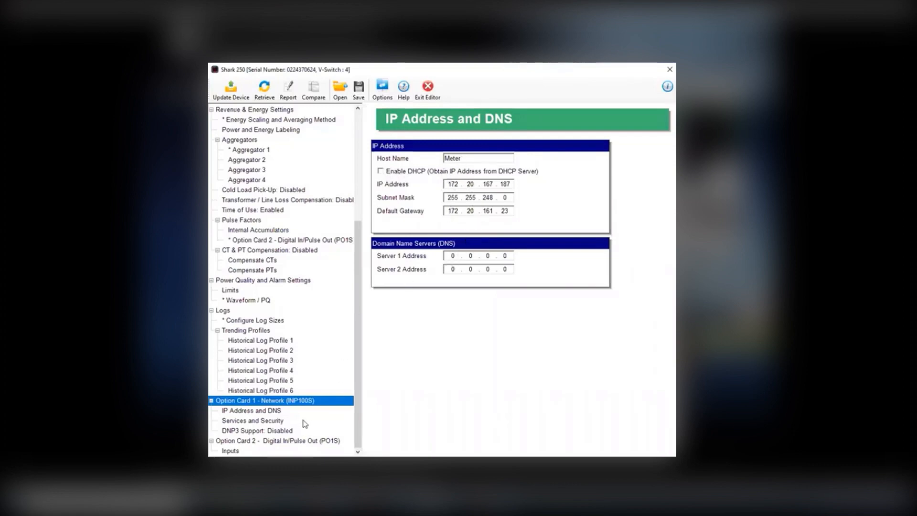
left_click(266, 411)
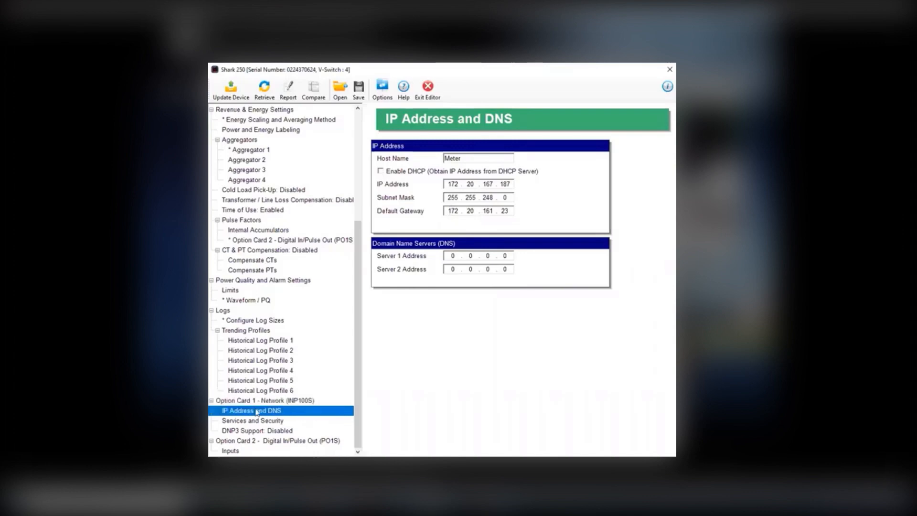
Try HTTP server port 82 in the network card's Services and Security settings, and return it to 80
left_click(249, 421)
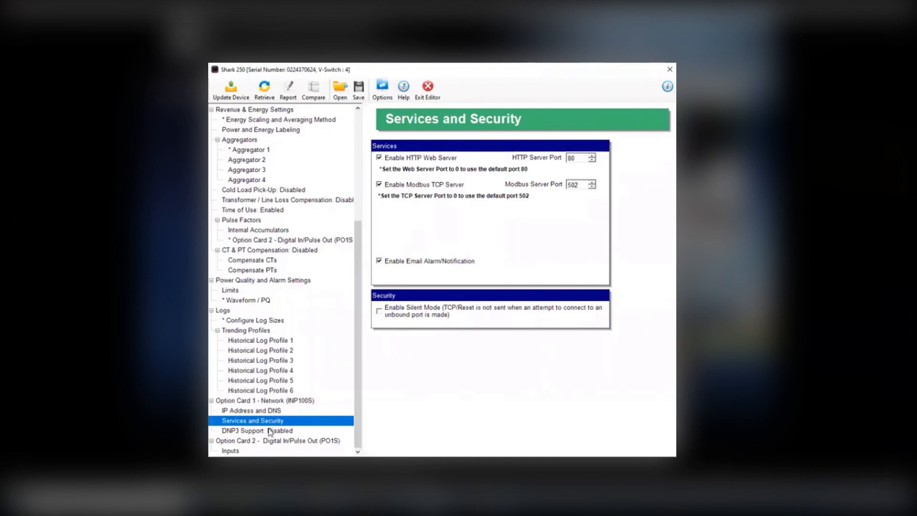
left_click(592, 156)
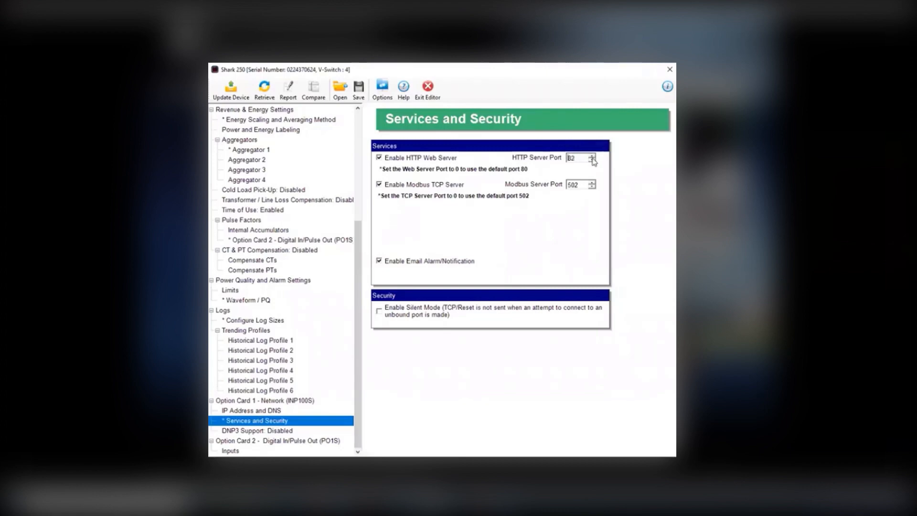
left_click(592, 160)
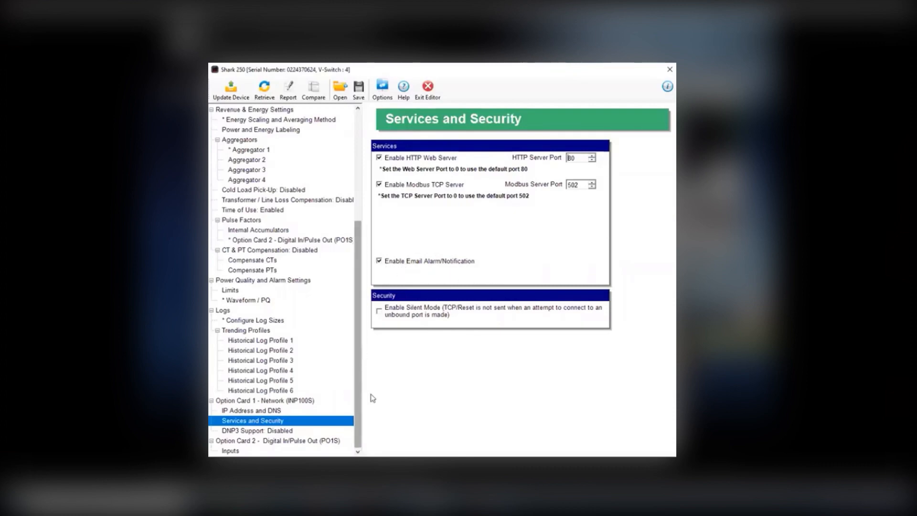
Enable DNP3 support for the Option Card 1 network card
left_click(264, 431)
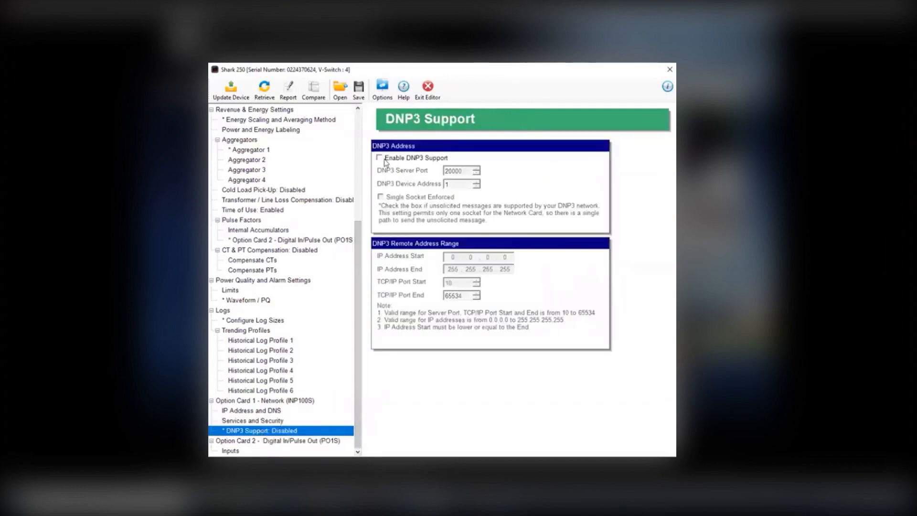
left_click(380, 158)
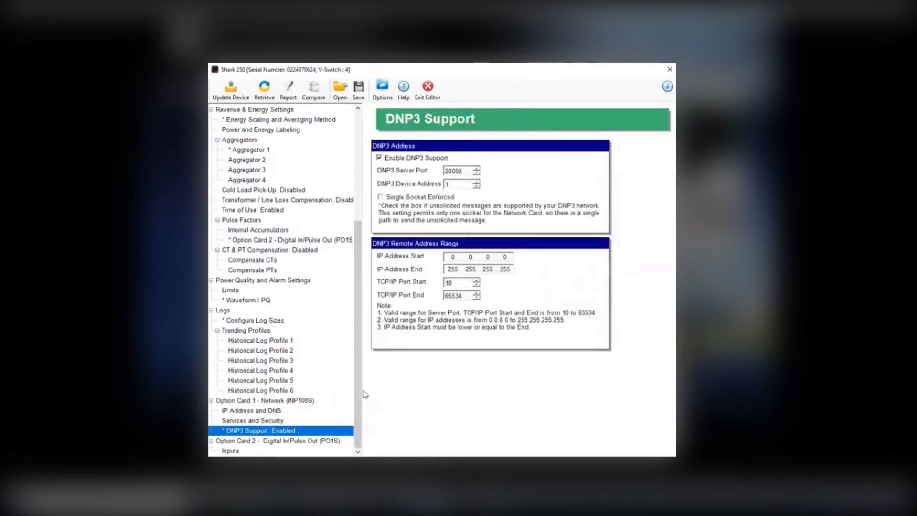
Examine the DNP3 Configuration pages for general settings, time synchronization, binary counters and binary outputs
left_click(359, 127)
left_click(256, 180)
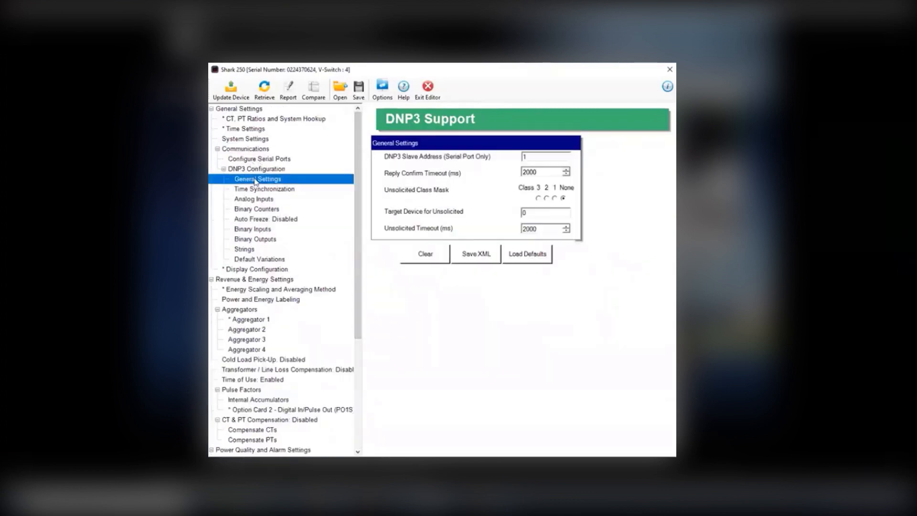
left_click(267, 189)
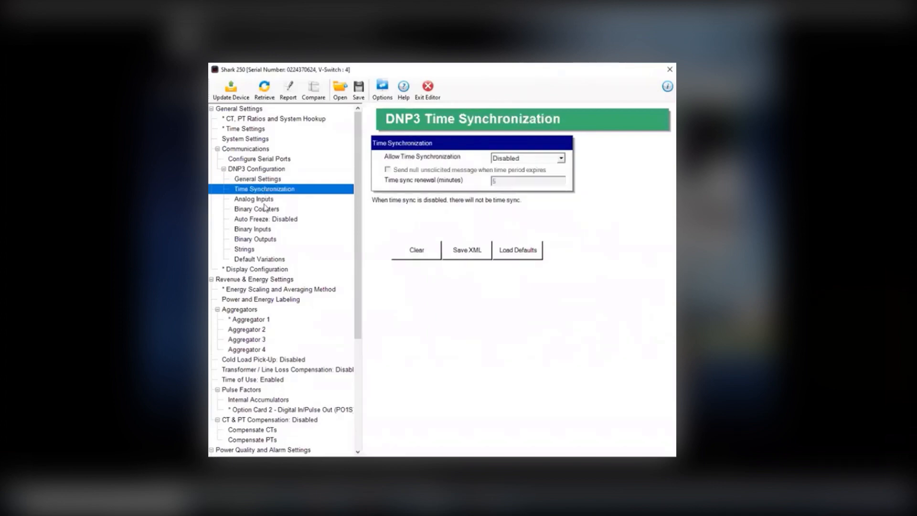
left_click(264, 209)
left_click(261, 218)
left_click(260, 239)
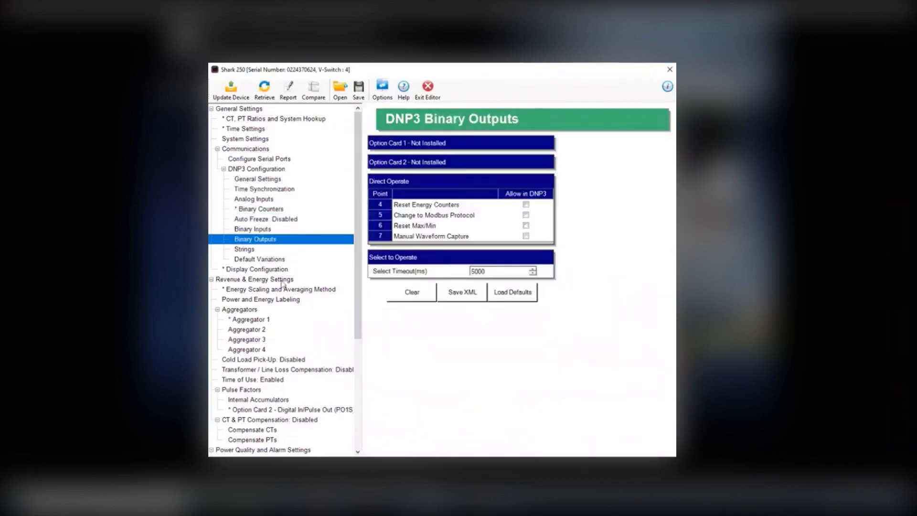
Examine the Digital Input settings of Option Card 2 and the trigger options available for input 1
left_click(357, 418)
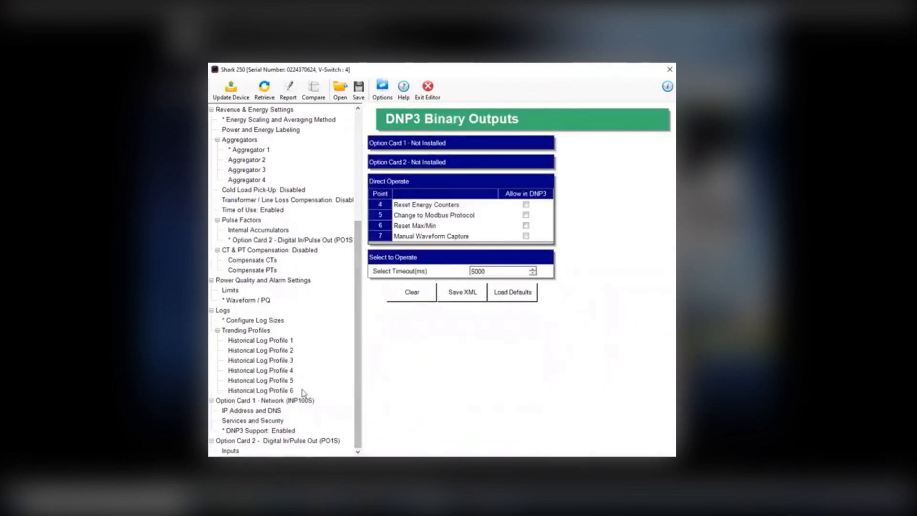
left_click(256, 431)
left_click(257, 441)
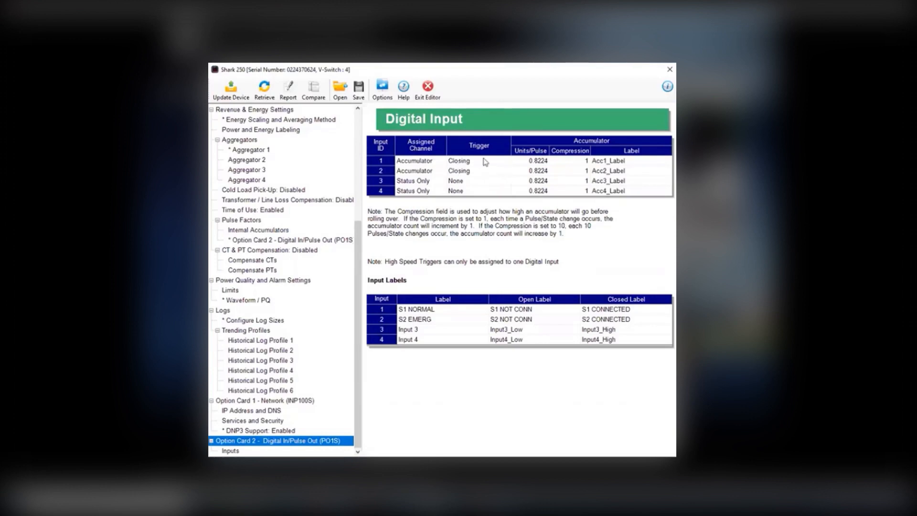
left_click(499, 162)
left_click(505, 161)
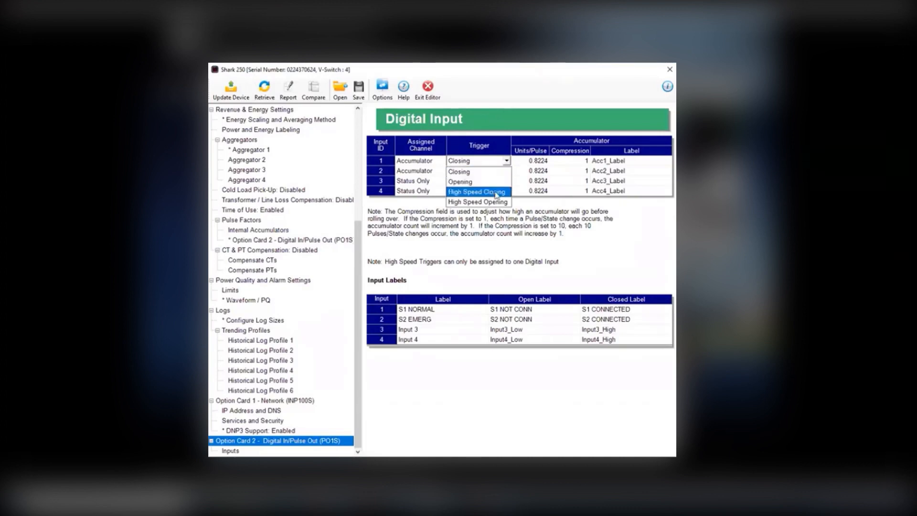
Try Status Only as the assigned channel of digital input 1, return it to Accumulator, and review the channel choices
left_click(435, 162)
left_click(441, 161)
left_click(441, 161)
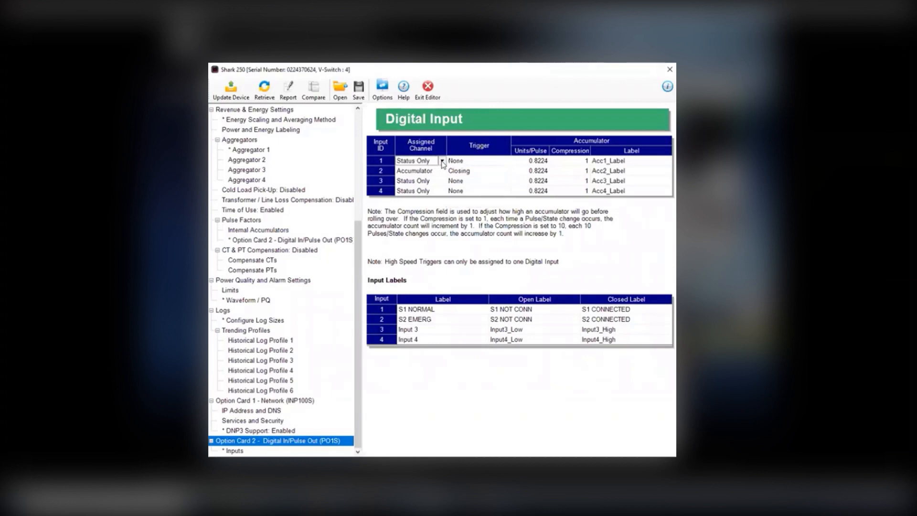
left_click(441, 162)
left_click(422, 205)
left_click(441, 162)
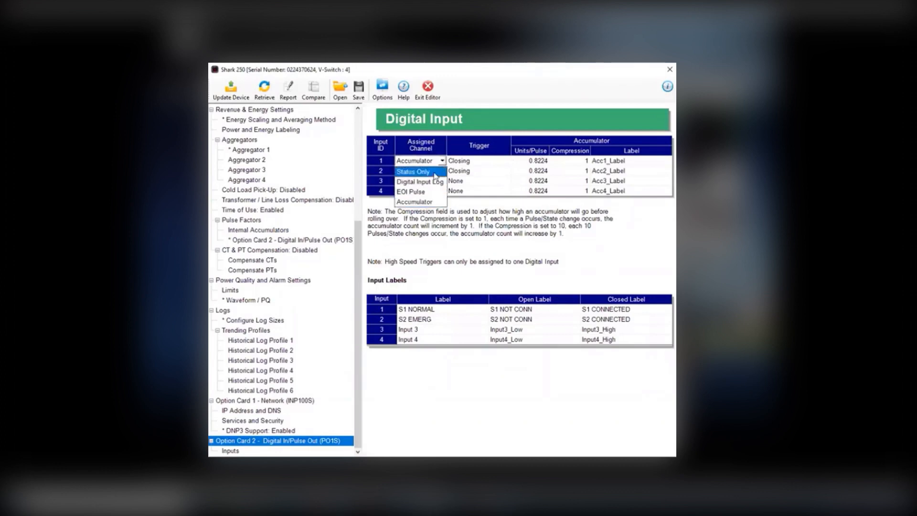
left_click(454, 146)
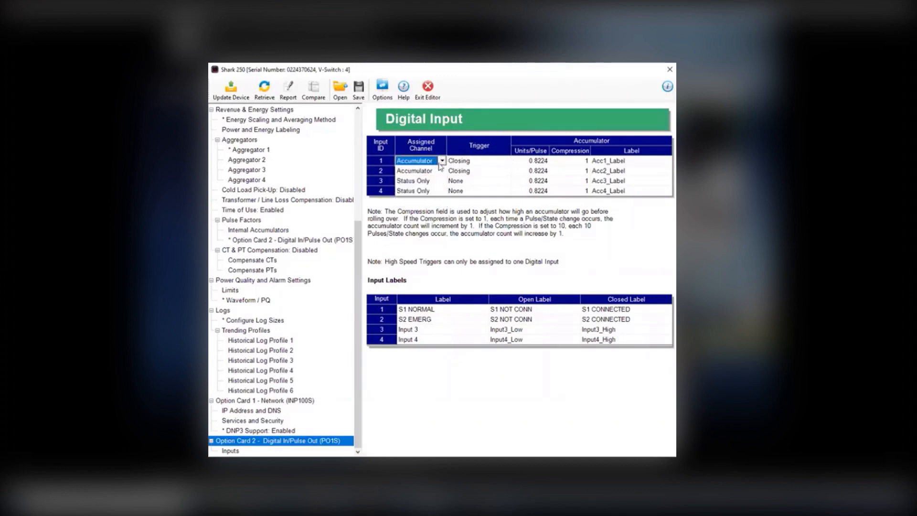